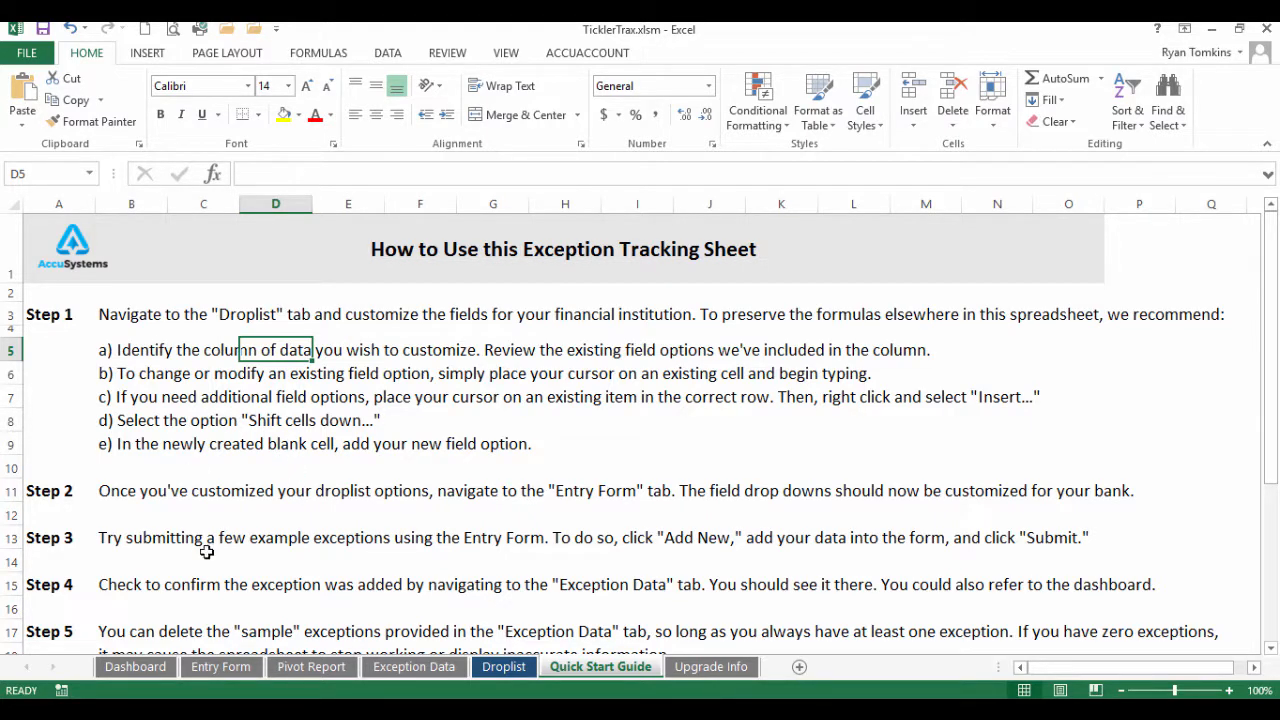
# Open the Droplist sheet and review the list headings and the four Exception Type options
pyautogui.scroll(-2, 204, 565)
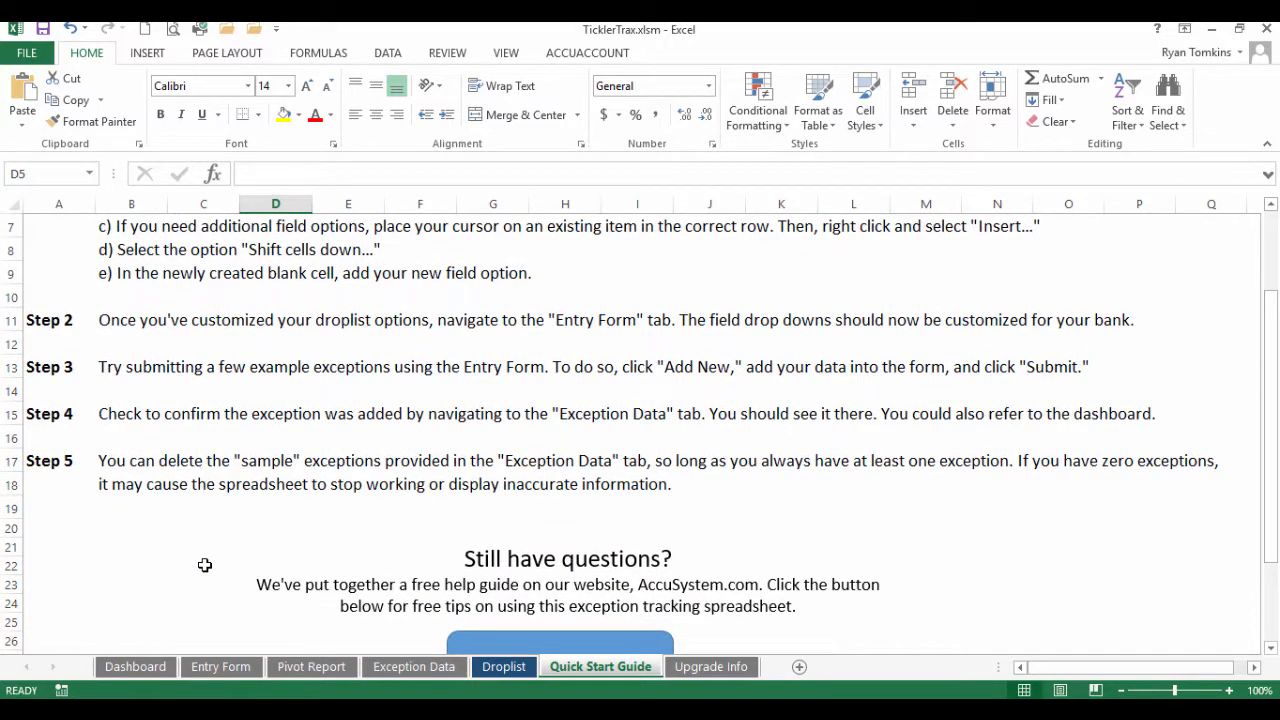
pyautogui.scroll(-1, 204, 565)
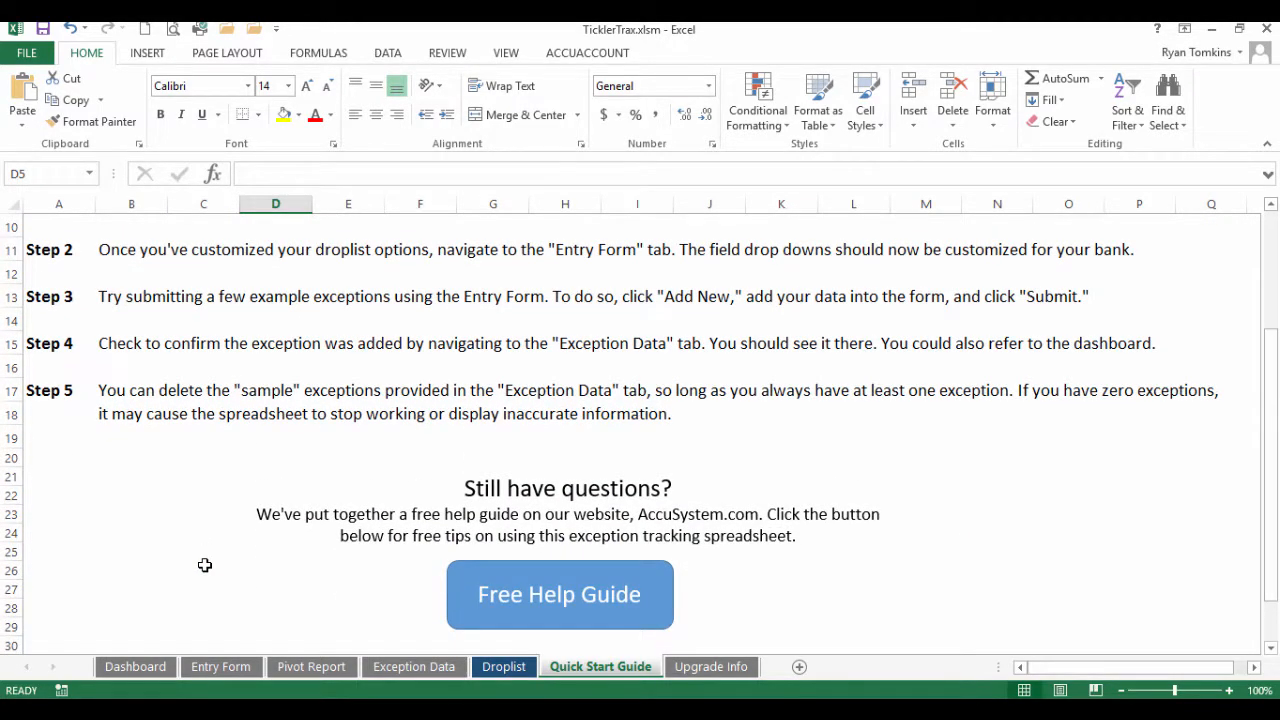
pyautogui.scroll(3, 204, 565)
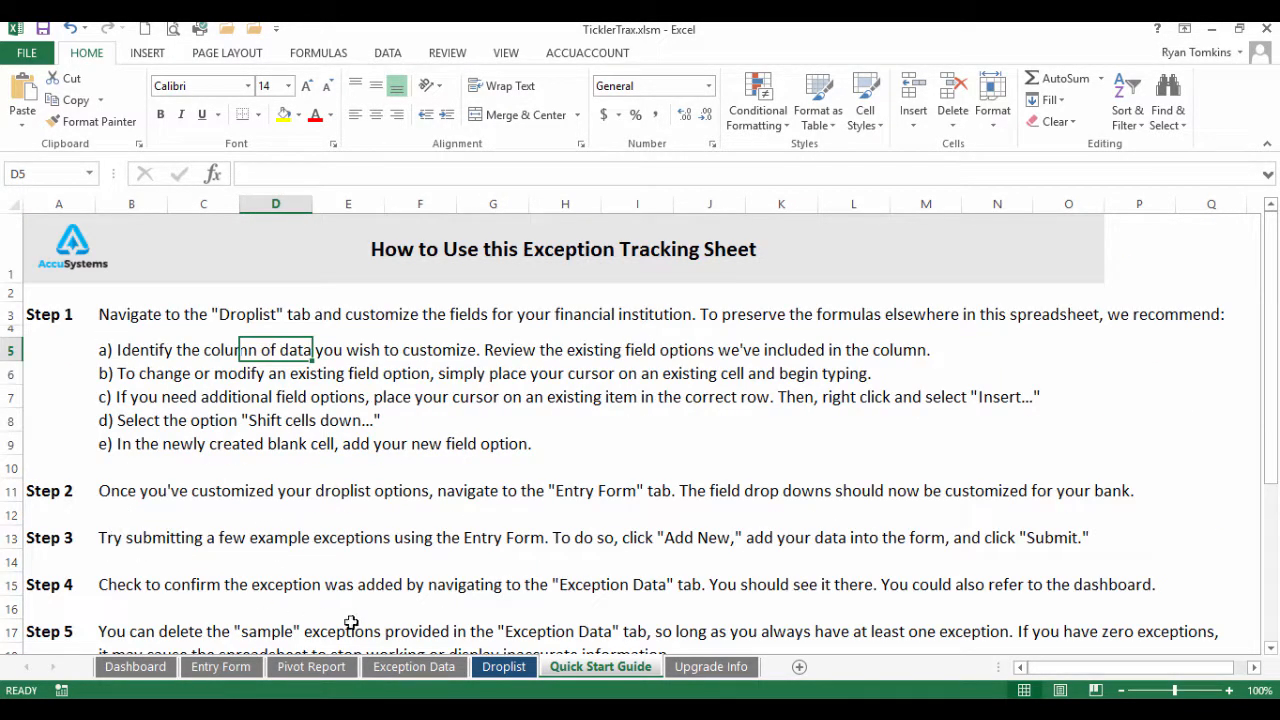
pyautogui.click(505, 670)
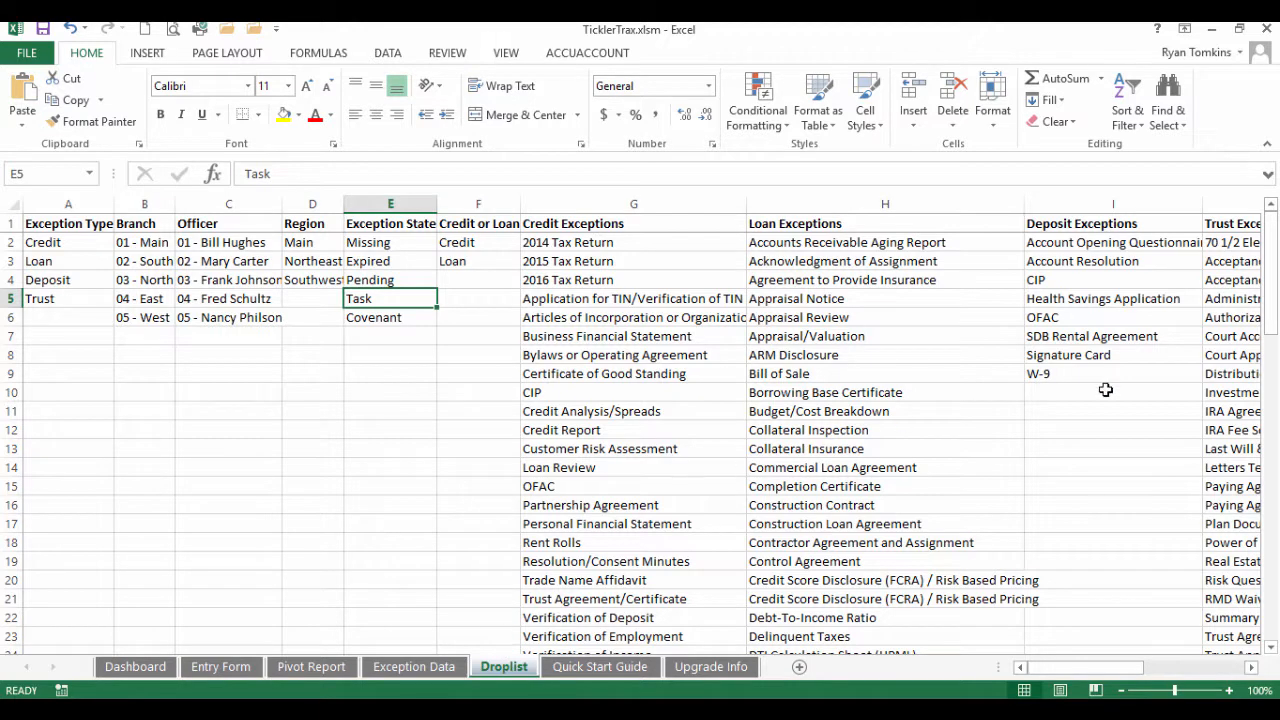
pyautogui.moveTo(46, 222); pyautogui.dragTo(1245, 221)
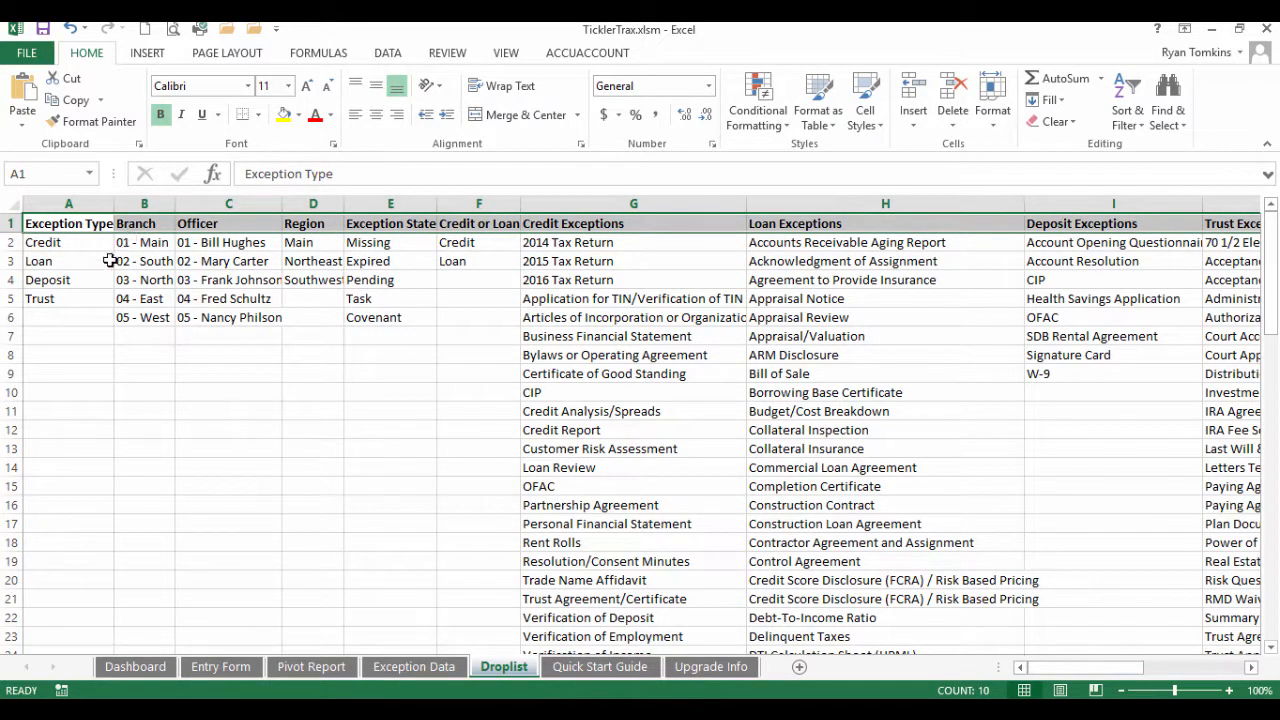
pyautogui.moveTo(62, 243); pyautogui.dragTo(72, 304)
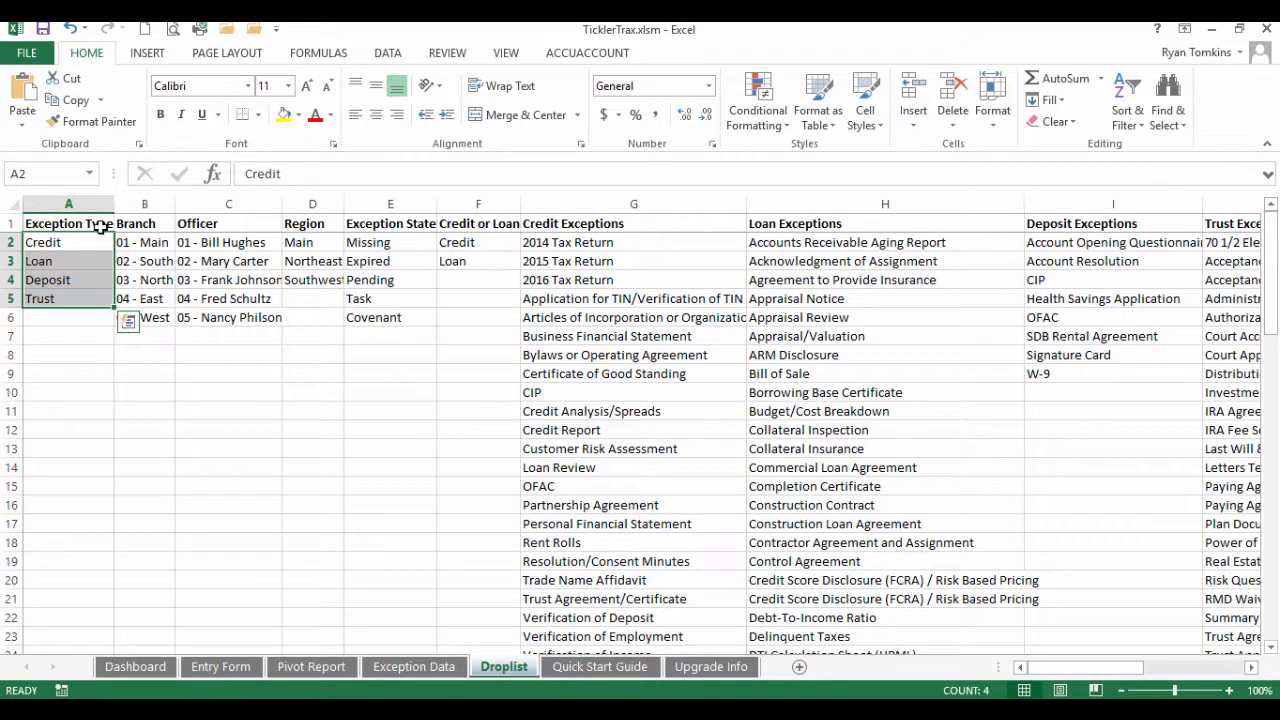
pyautogui.click(62, 222)
pyautogui.click(60, 241)
pyautogui.moveTo(60, 241); pyautogui.dragTo(66, 302)
# Review the officer lists and the Credit, Loan, Deposit and Trust Exceptions lists
pyautogui.moveTo(150, 243); pyautogui.dragTo(150, 317)
pyautogui.moveTo(236, 243); pyautogui.dragTo(232, 318)
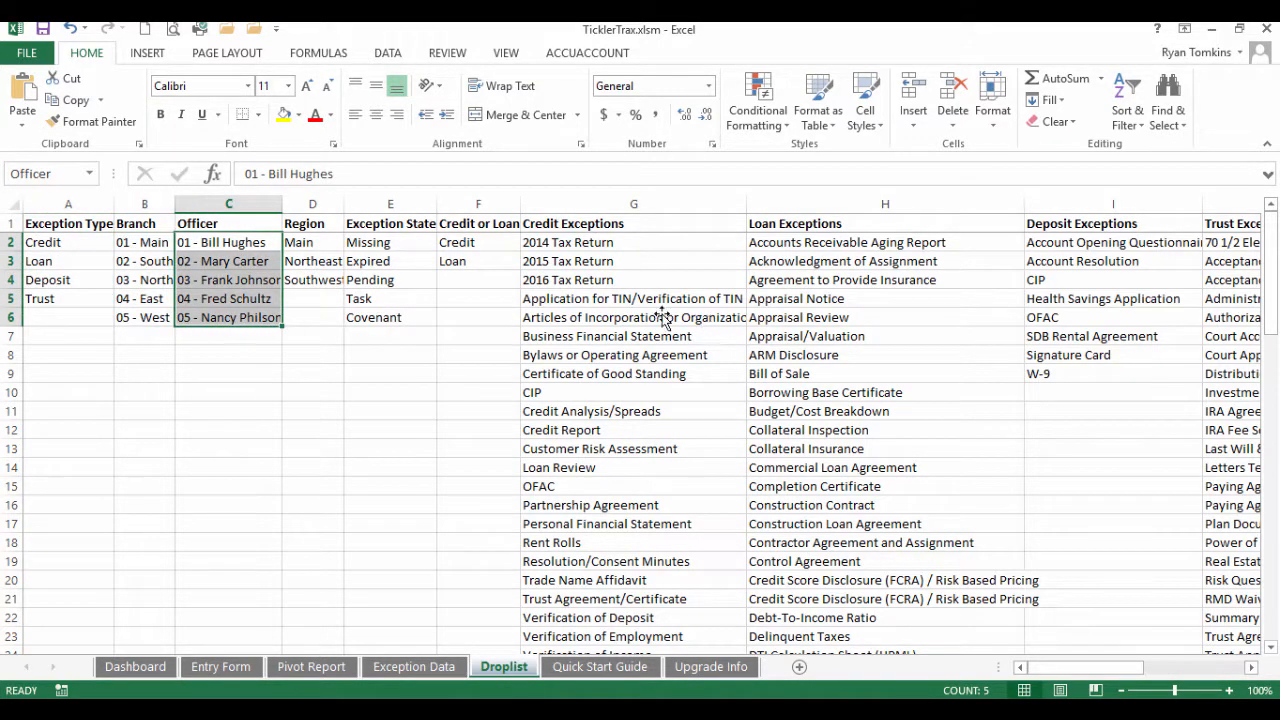
pyautogui.moveTo(545, 245); pyautogui.dragTo(608, 616)
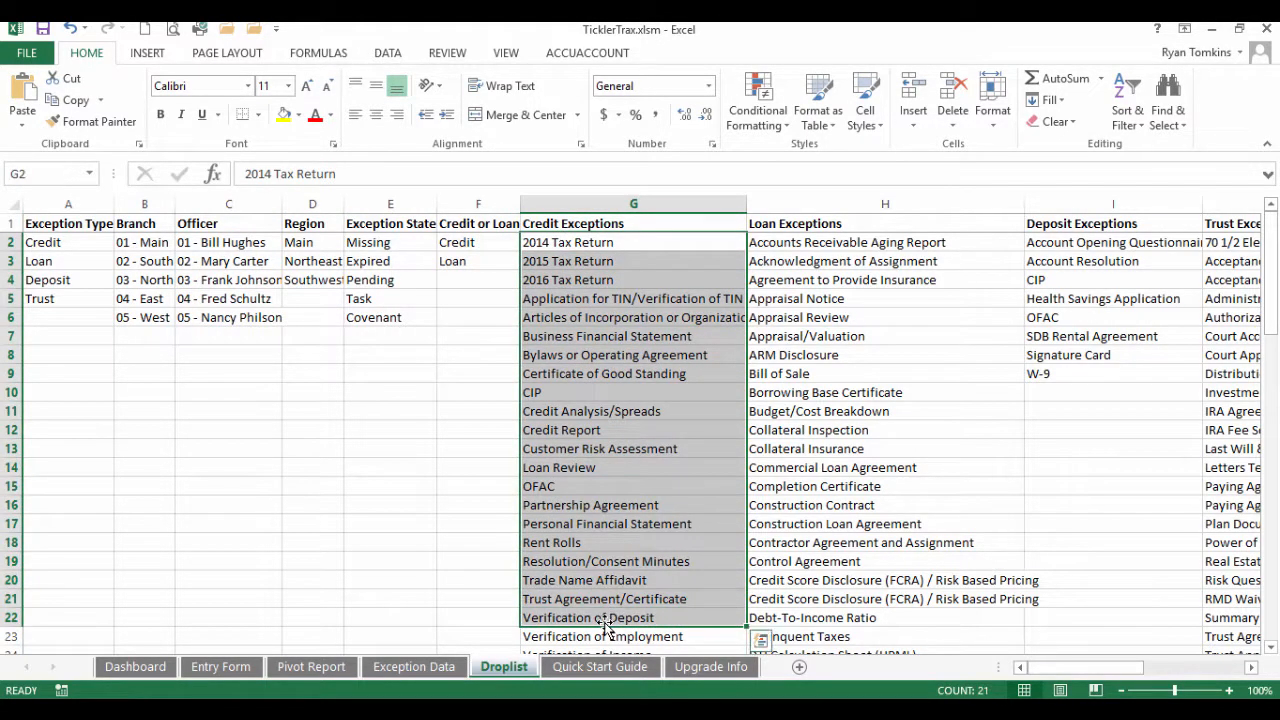
pyautogui.click(557, 222)
pyautogui.click(786, 222)
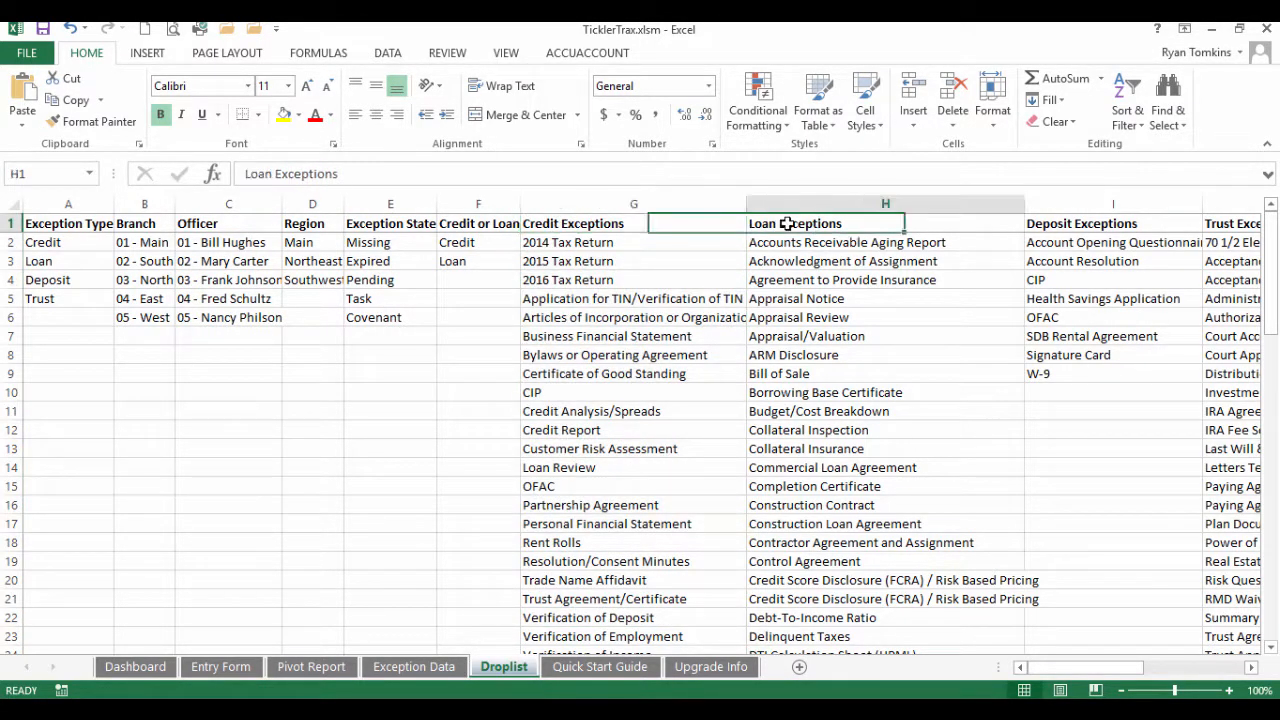
pyautogui.click(1090, 222)
pyautogui.click(1234, 221)
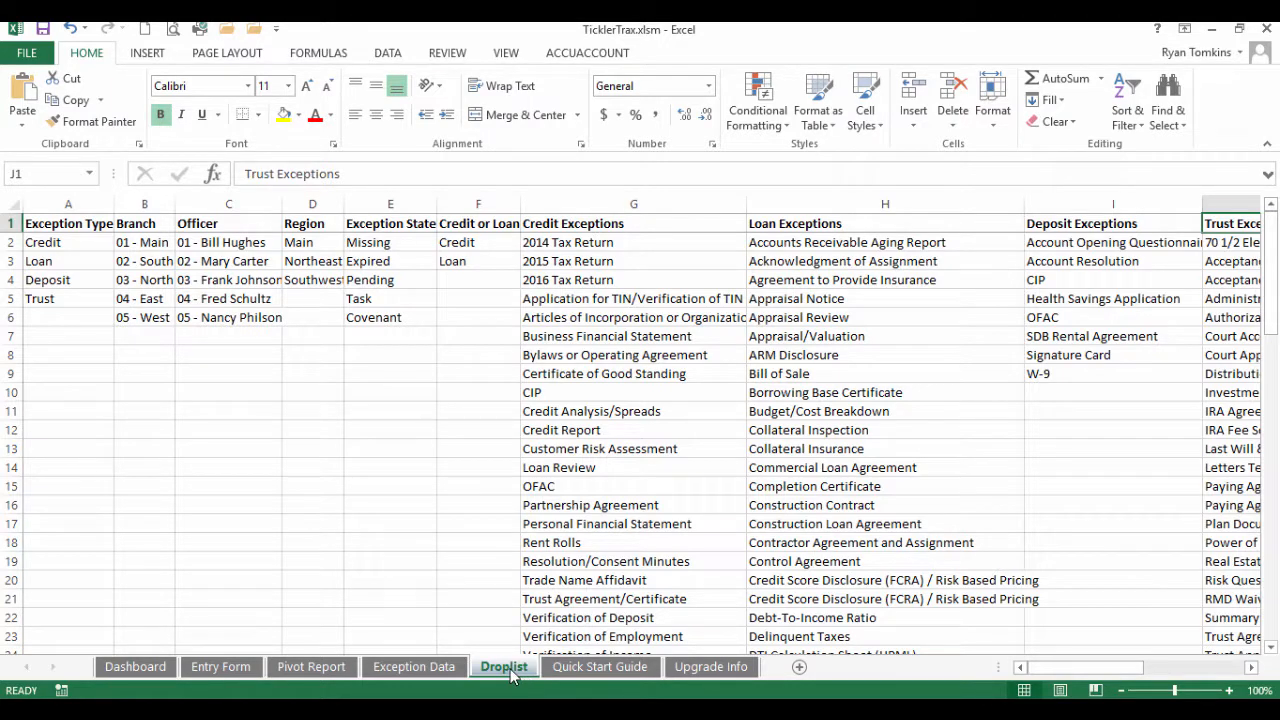
# Page forward on the Entry Form to record 3 of 8, a Southwest Loan exception
pyautogui.click(227, 667)
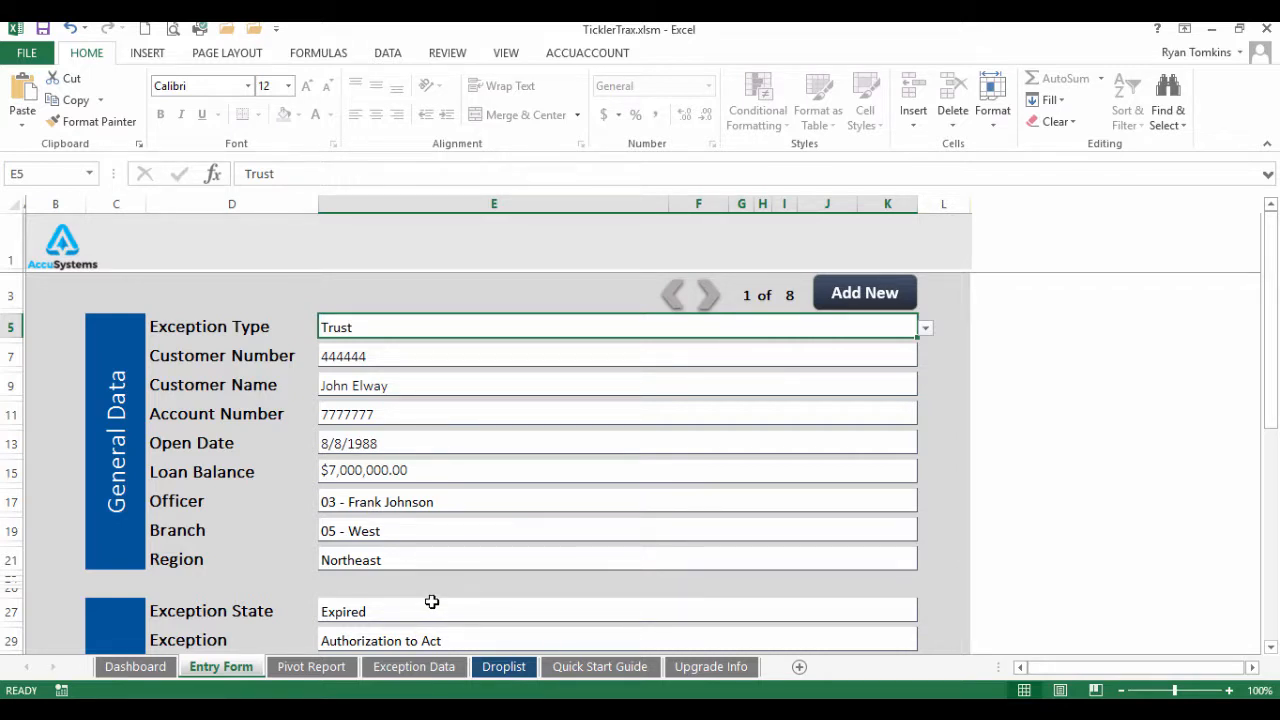
pyautogui.click(707, 297)
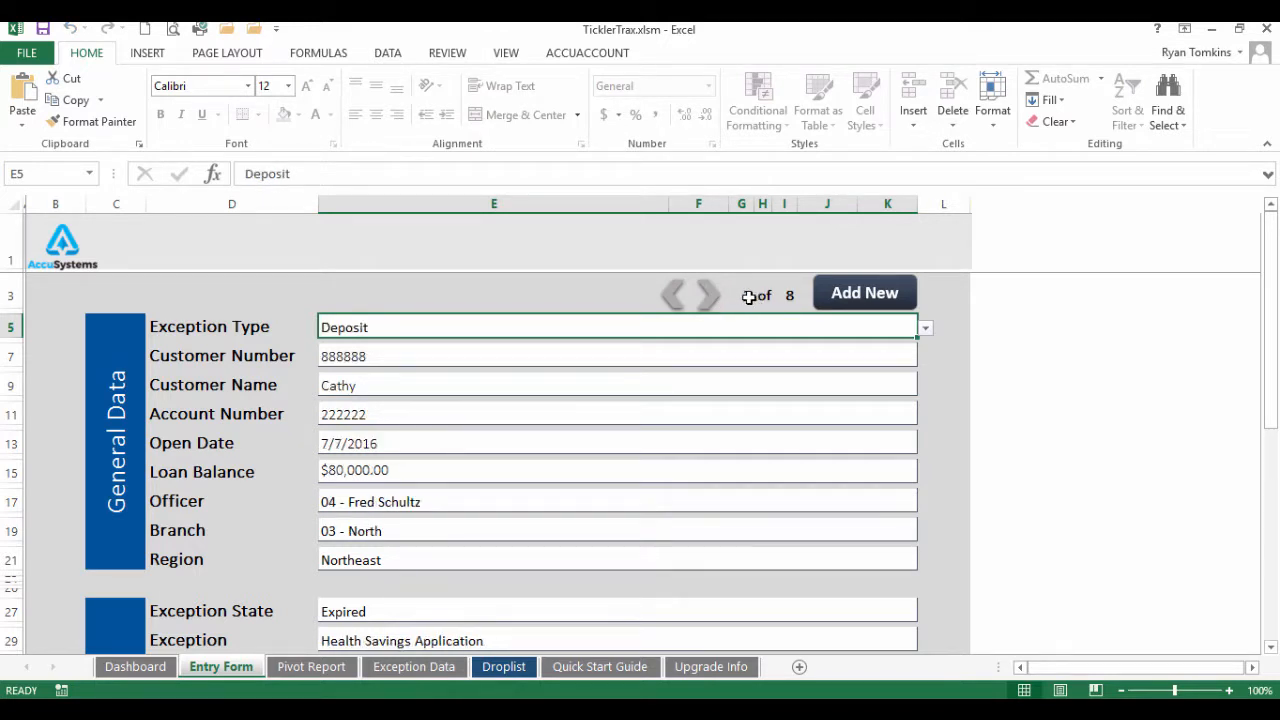
pyautogui.click(709, 302)
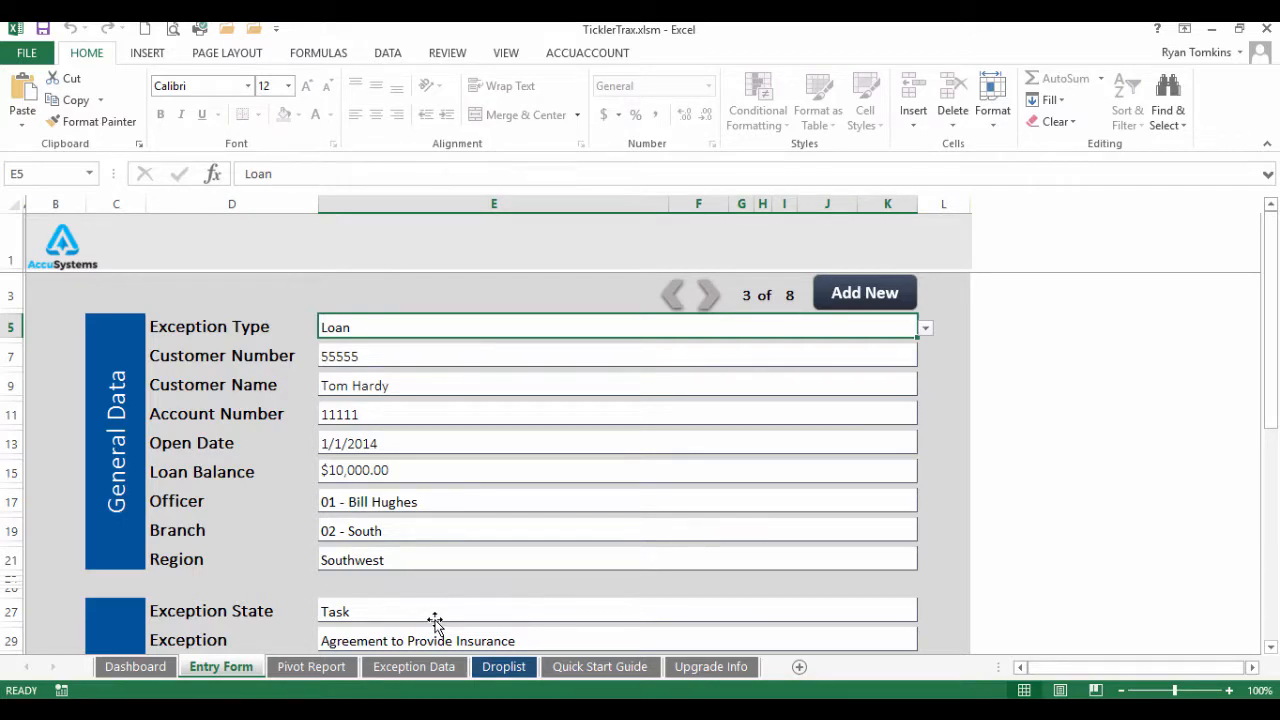
pyautogui.scroll(-5, 451, 523)
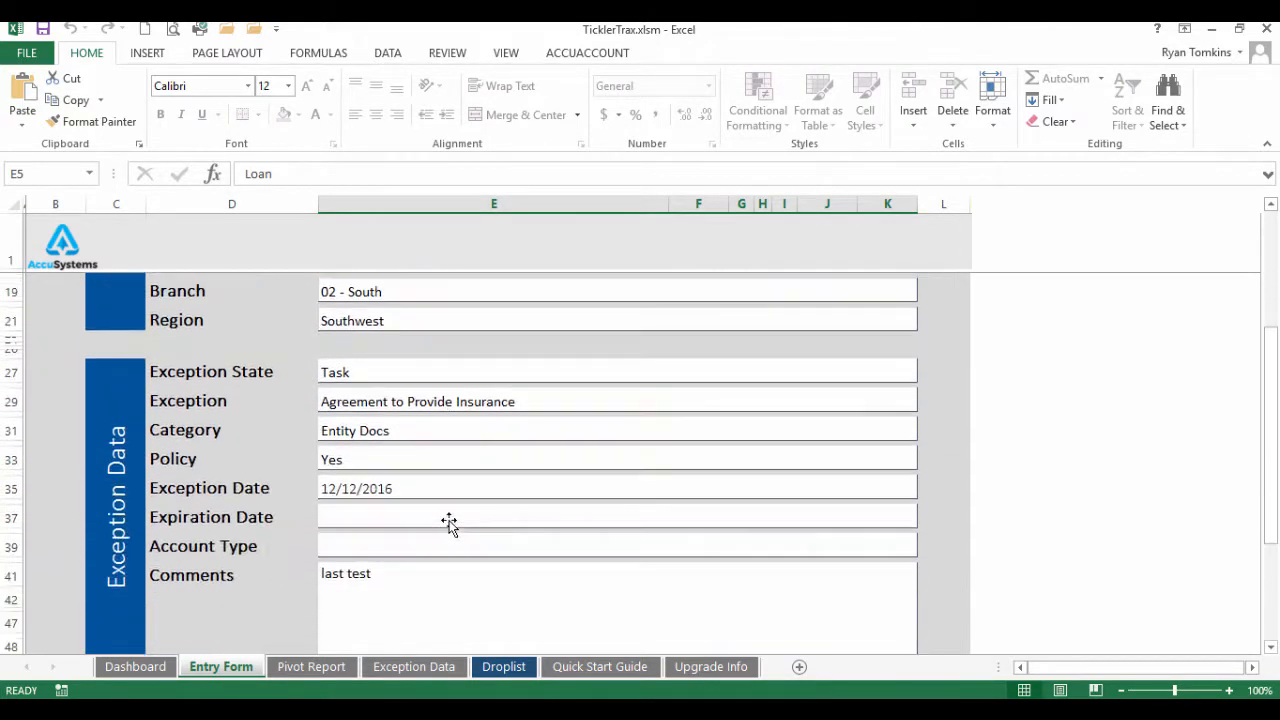
pyautogui.scroll(-5, 449, 523)
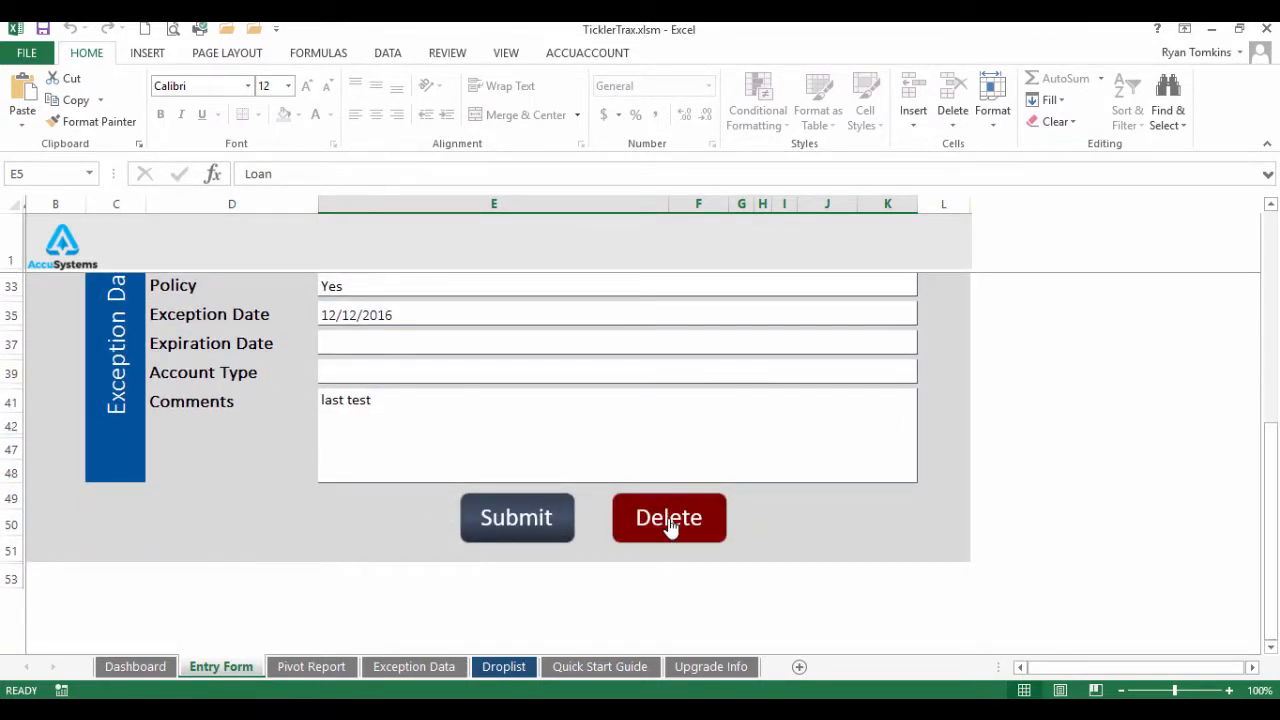
pyautogui.scroll(10, 669, 528)
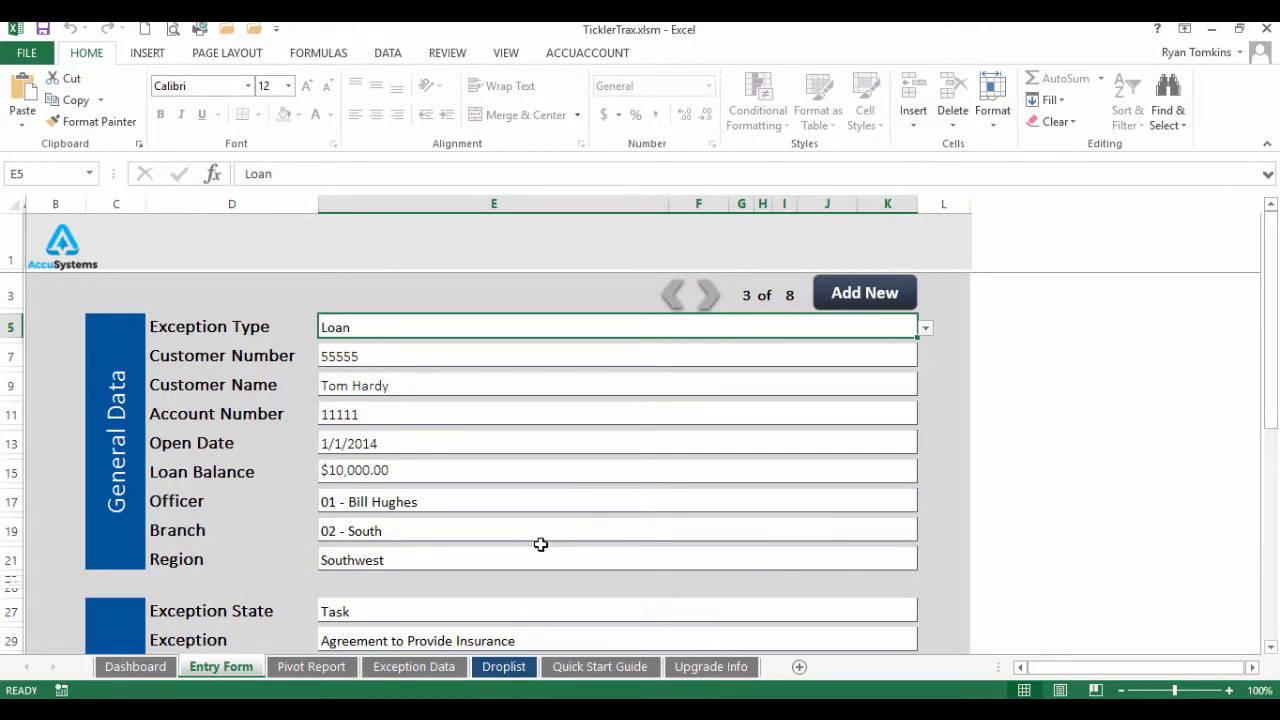
# Add a new blank record with exception type Credit
pyautogui.click(848, 300)
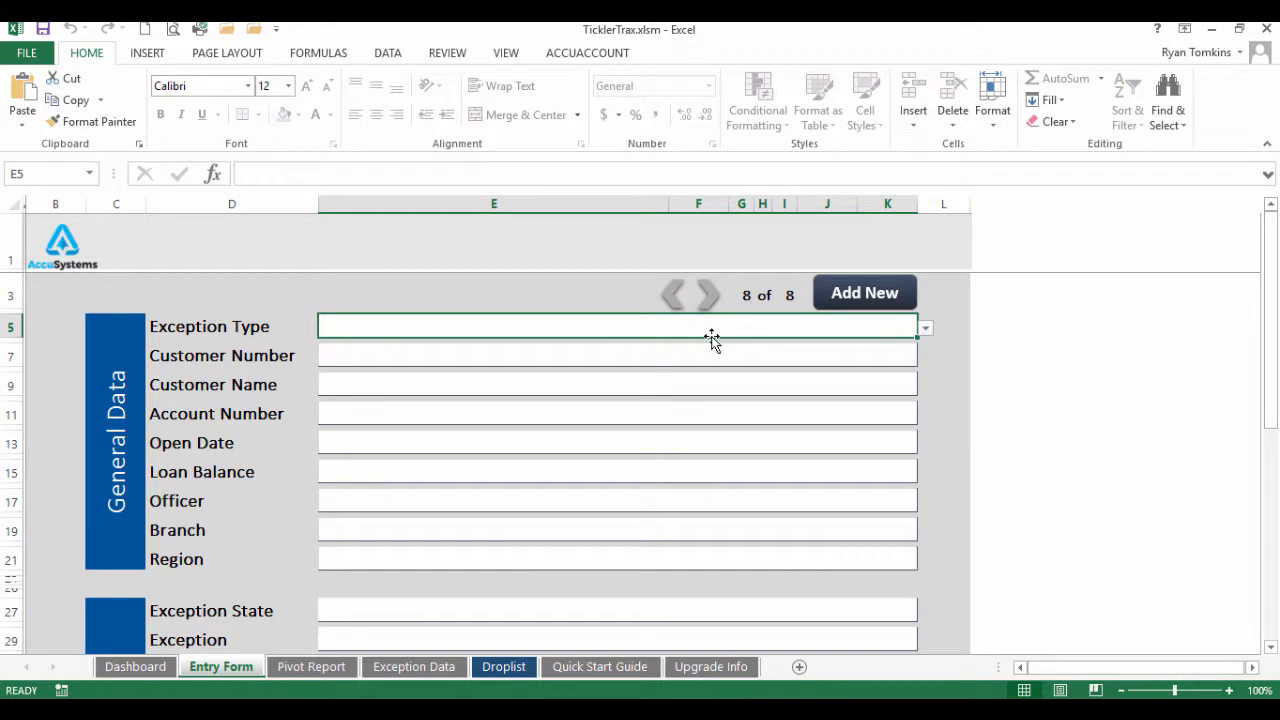
pyautogui.click(925, 328)
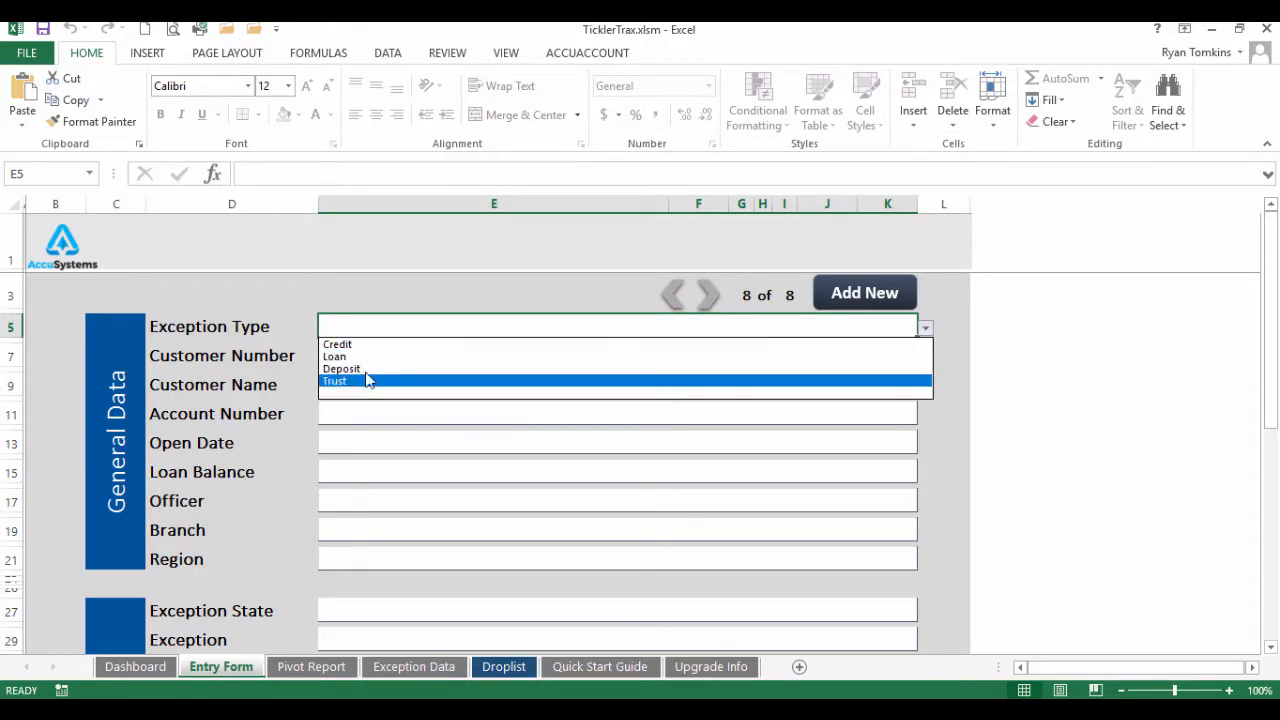
pyautogui.click(352, 345)
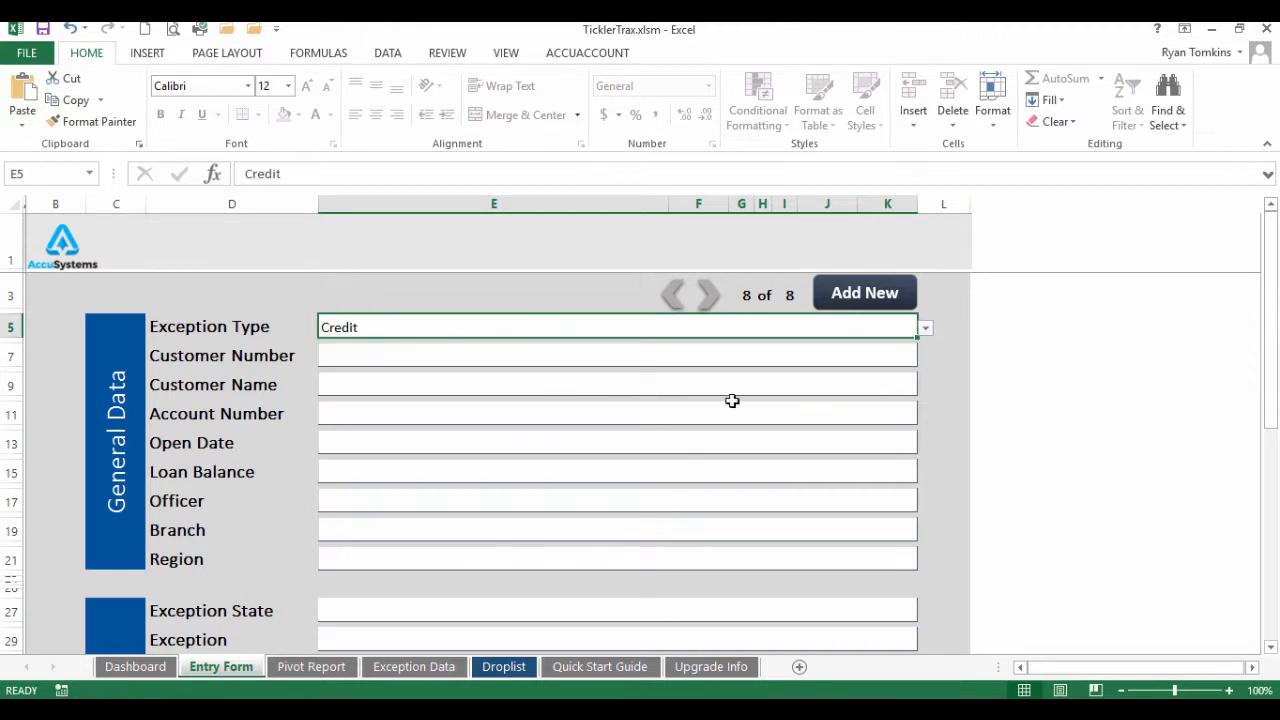
# Enter the customer number and the customer's full name on the new record
pyautogui.click(433, 355)
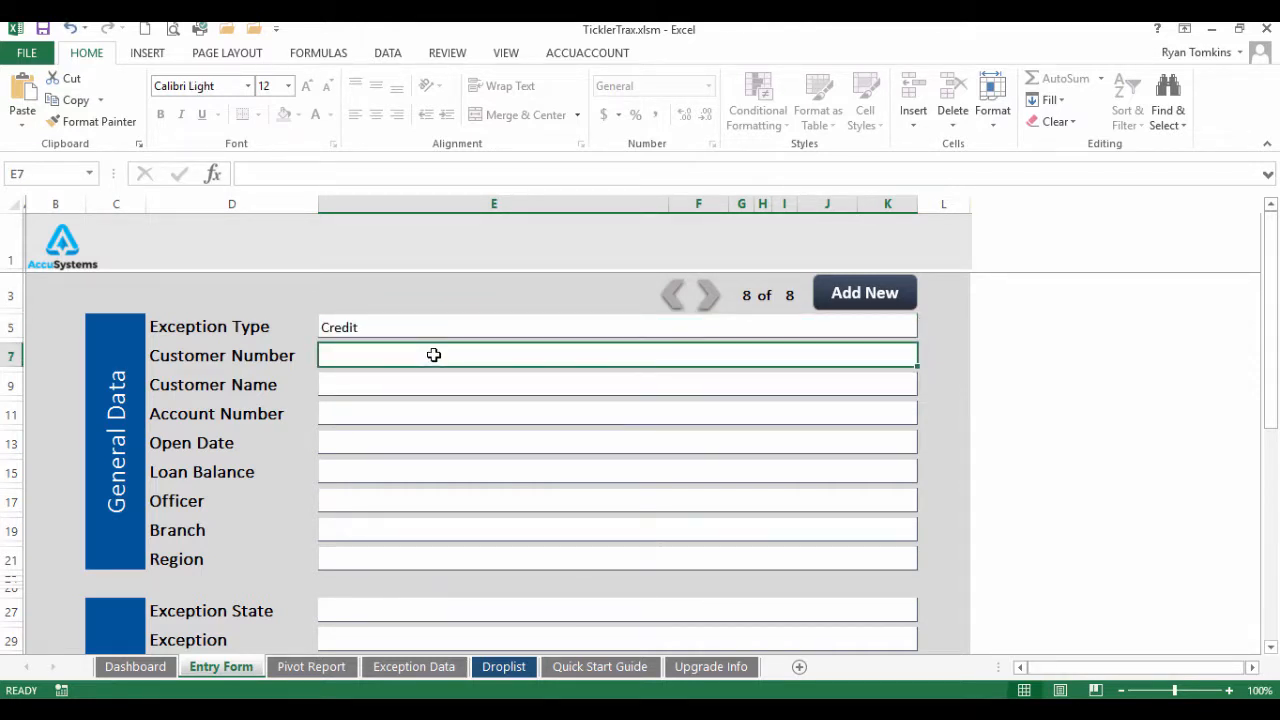
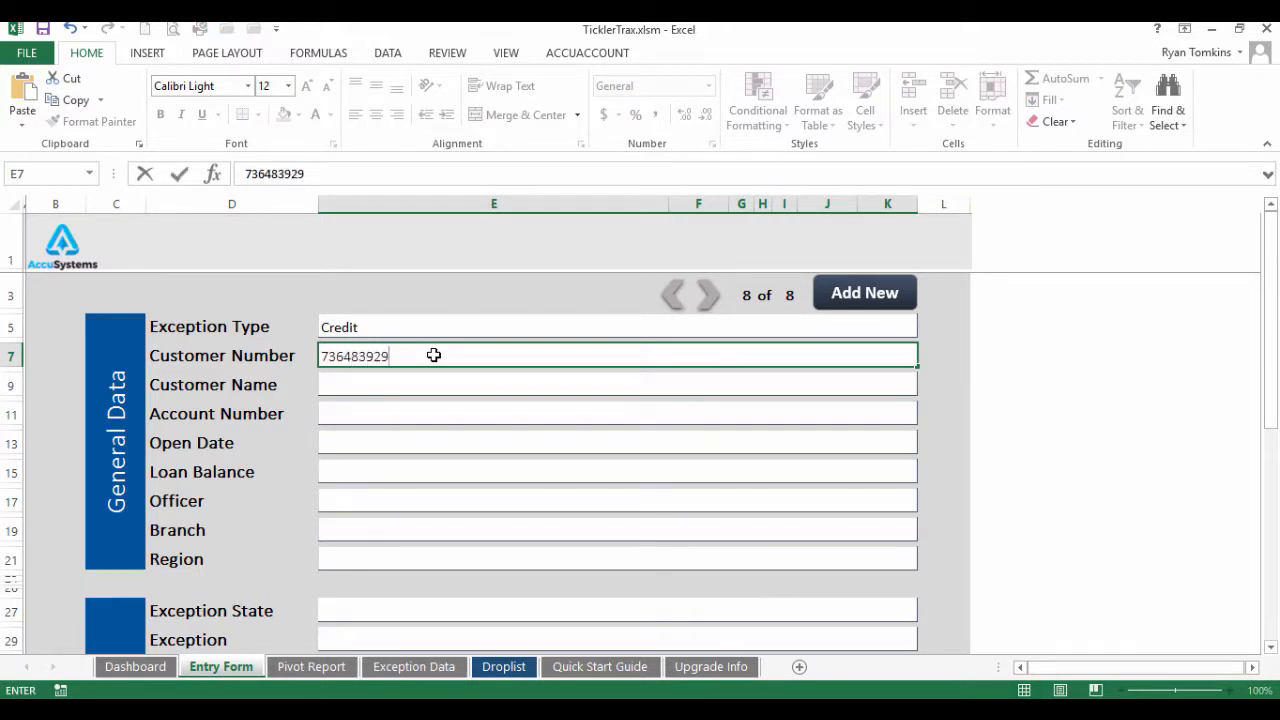
pyautogui.press('Return')
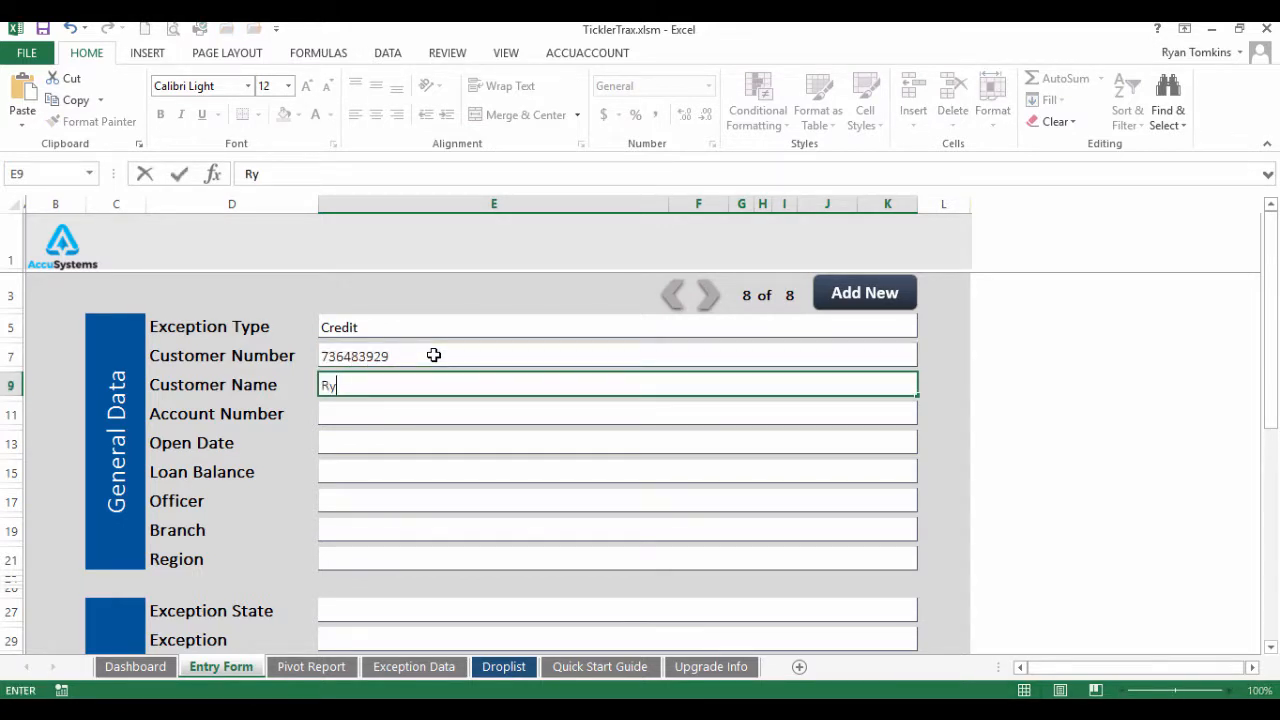
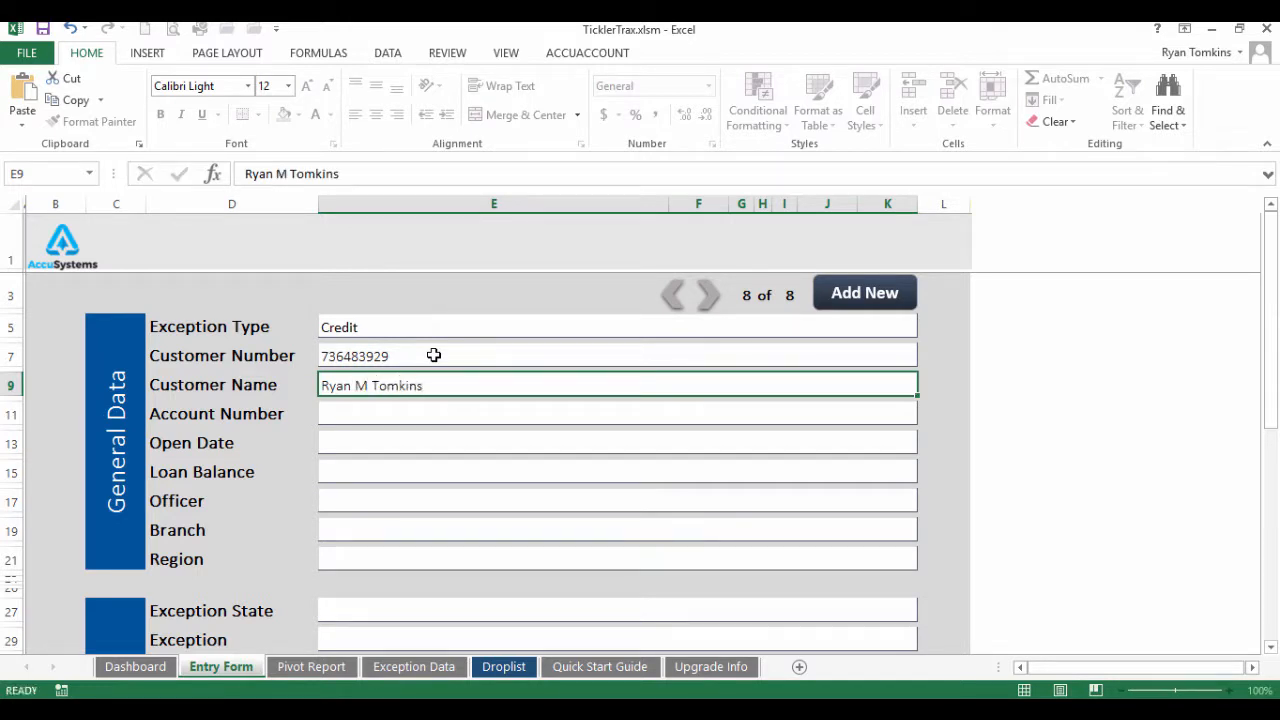
pyautogui.press('Return')
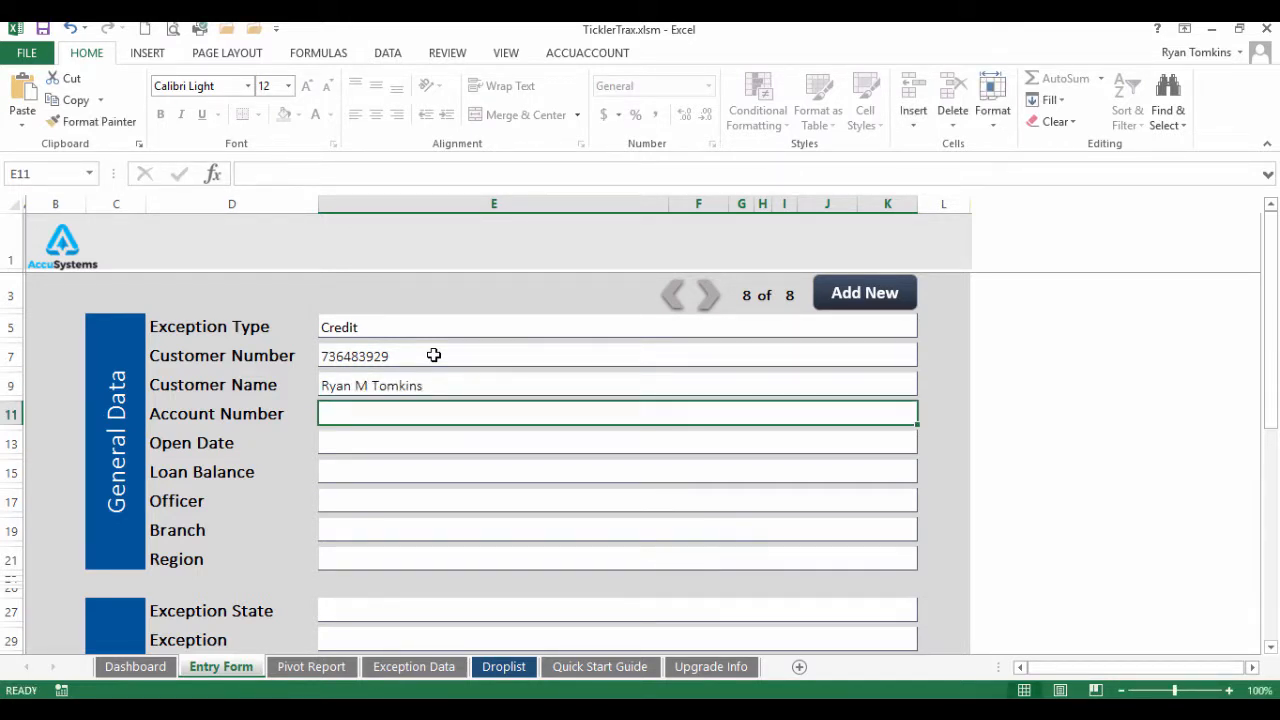
pyautogui.click(342, 440)
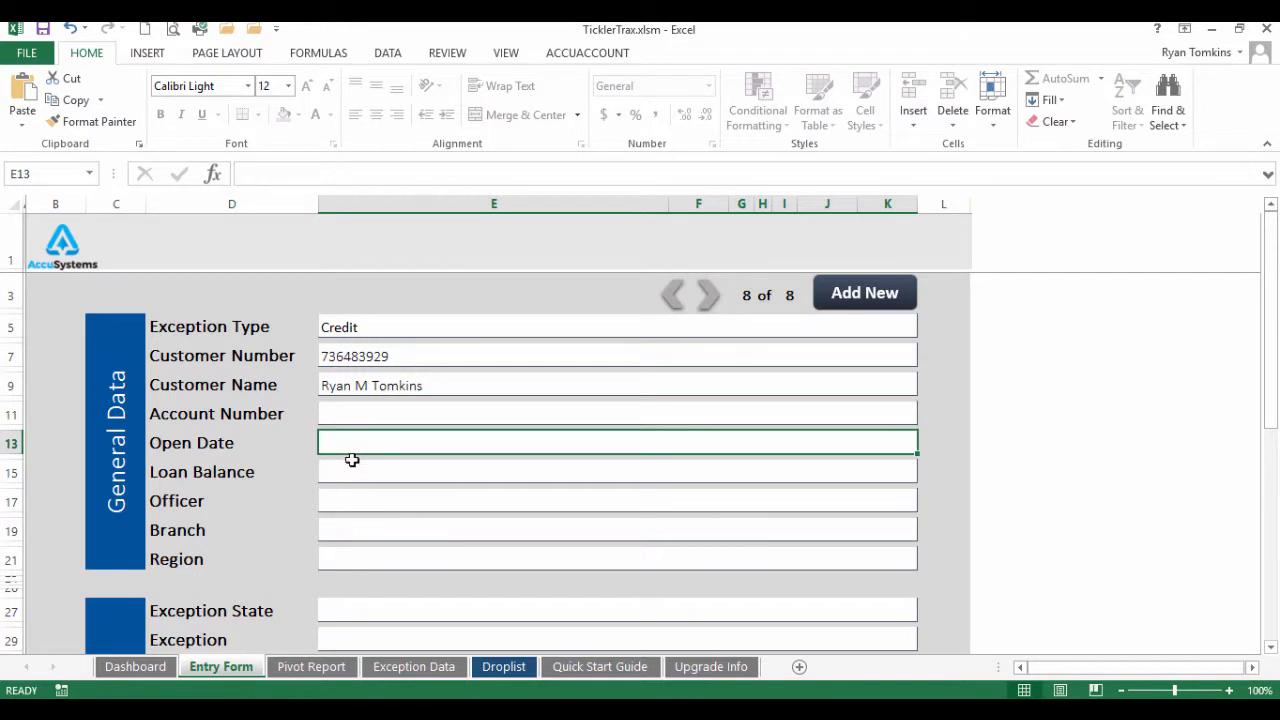
pyautogui.click(352, 464)
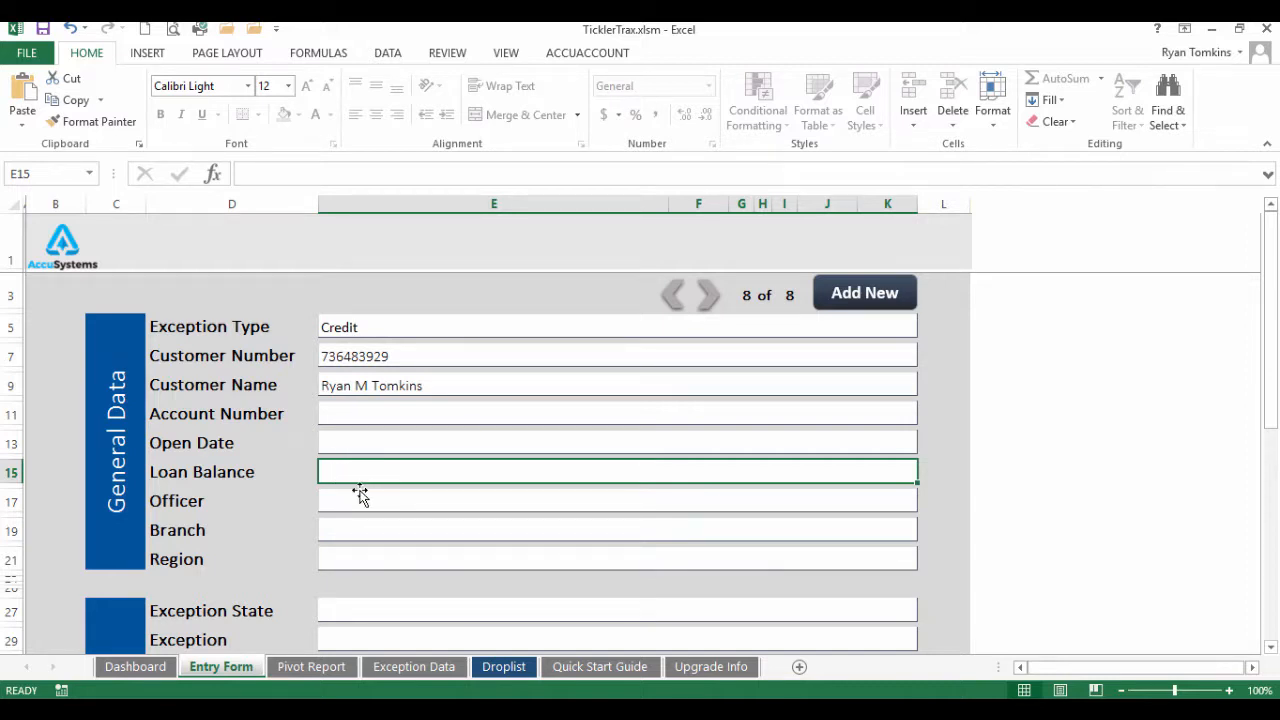
# Set the Officer to officer 05 and the Branch to 03 - North
pyautogui.click(362, 501)
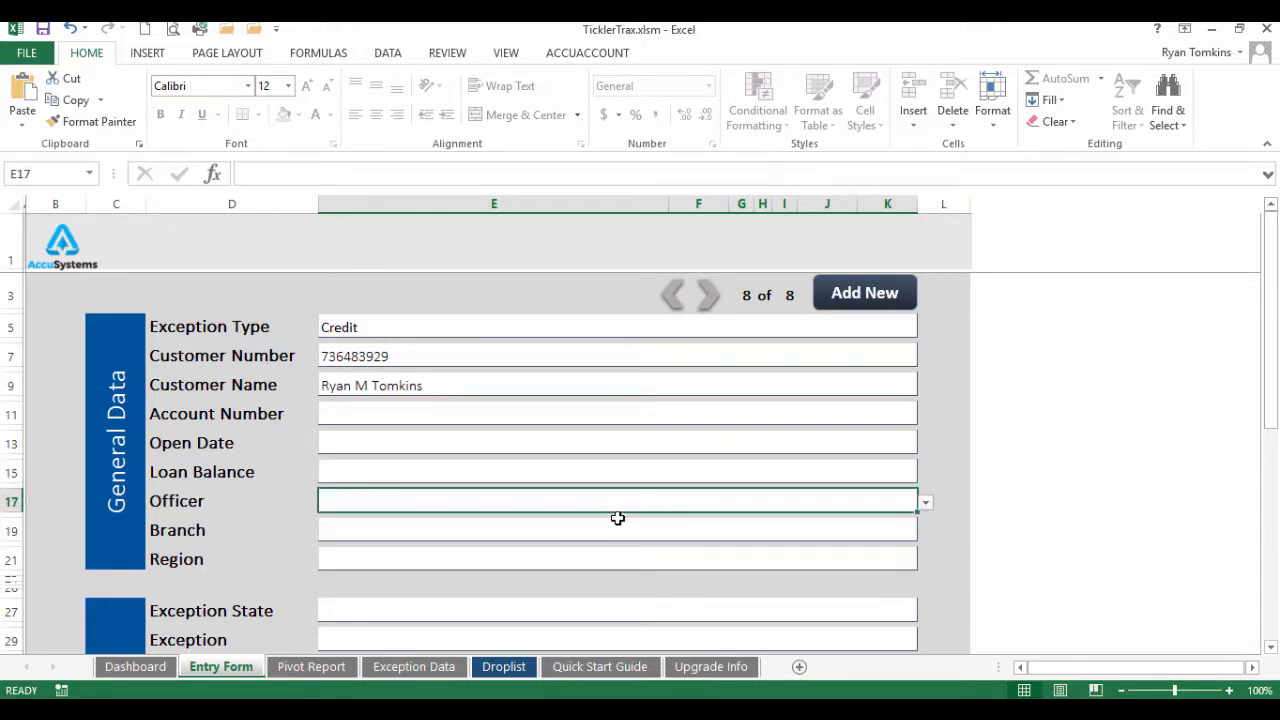
pyautogui.click(926, 503)
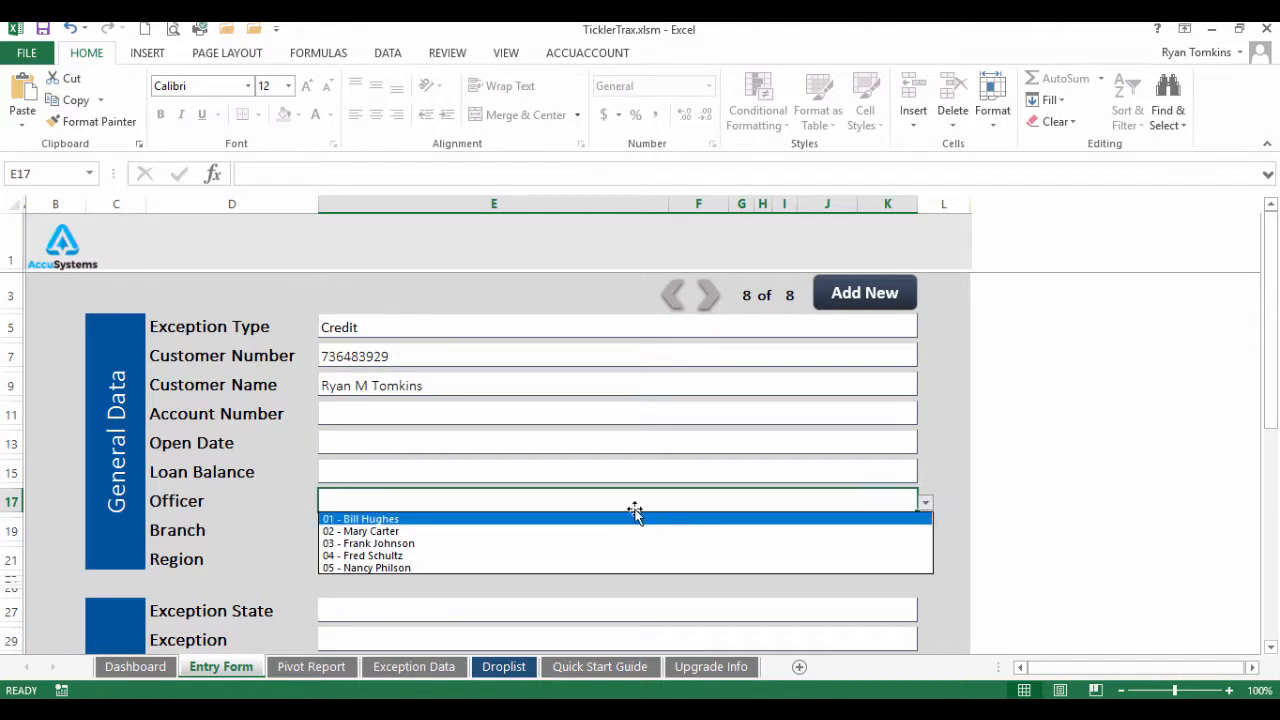
pyautogui.click(426, 567)
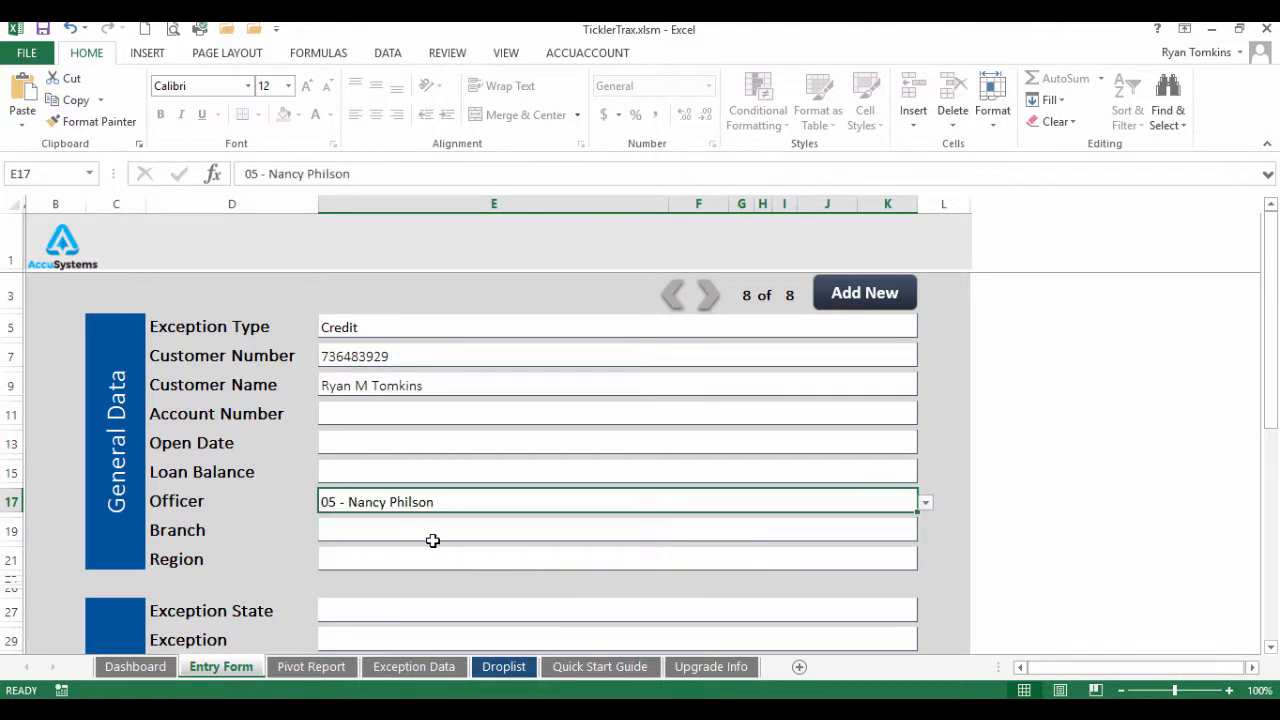
pyautogui.click(430, 538)
pyautogui.click(927, 536)
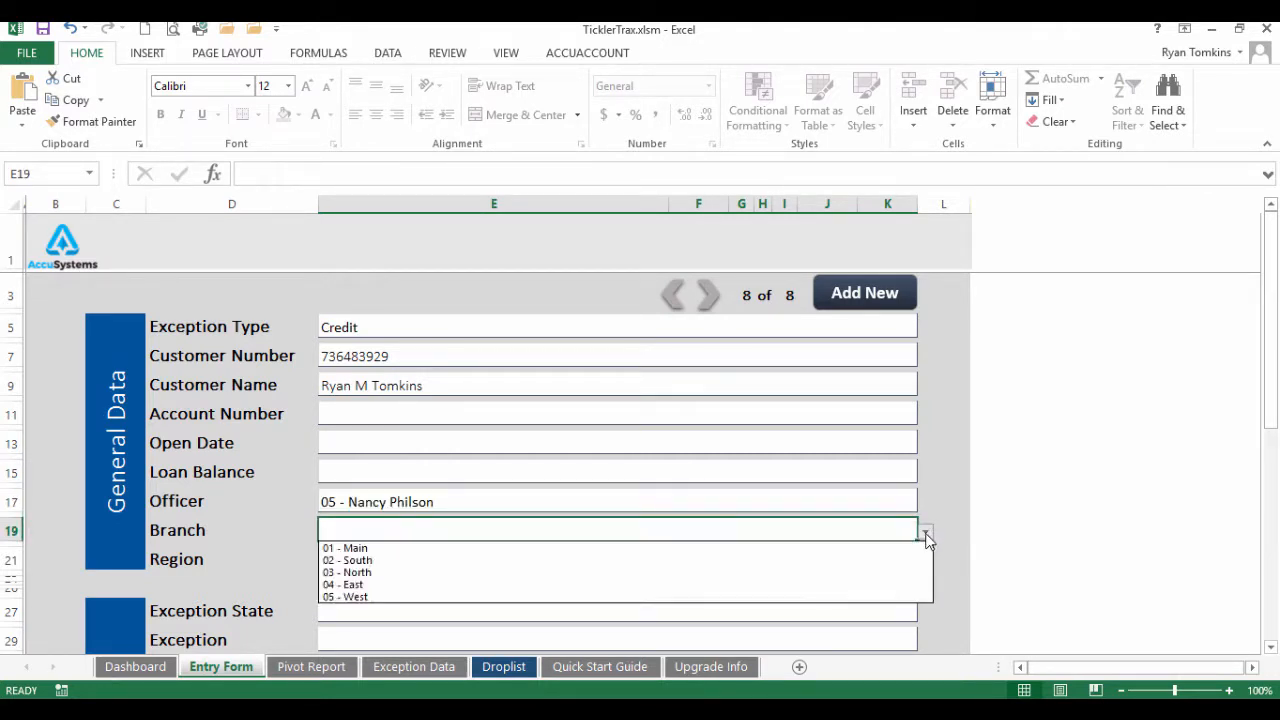
pyautogui.click(566, 571)
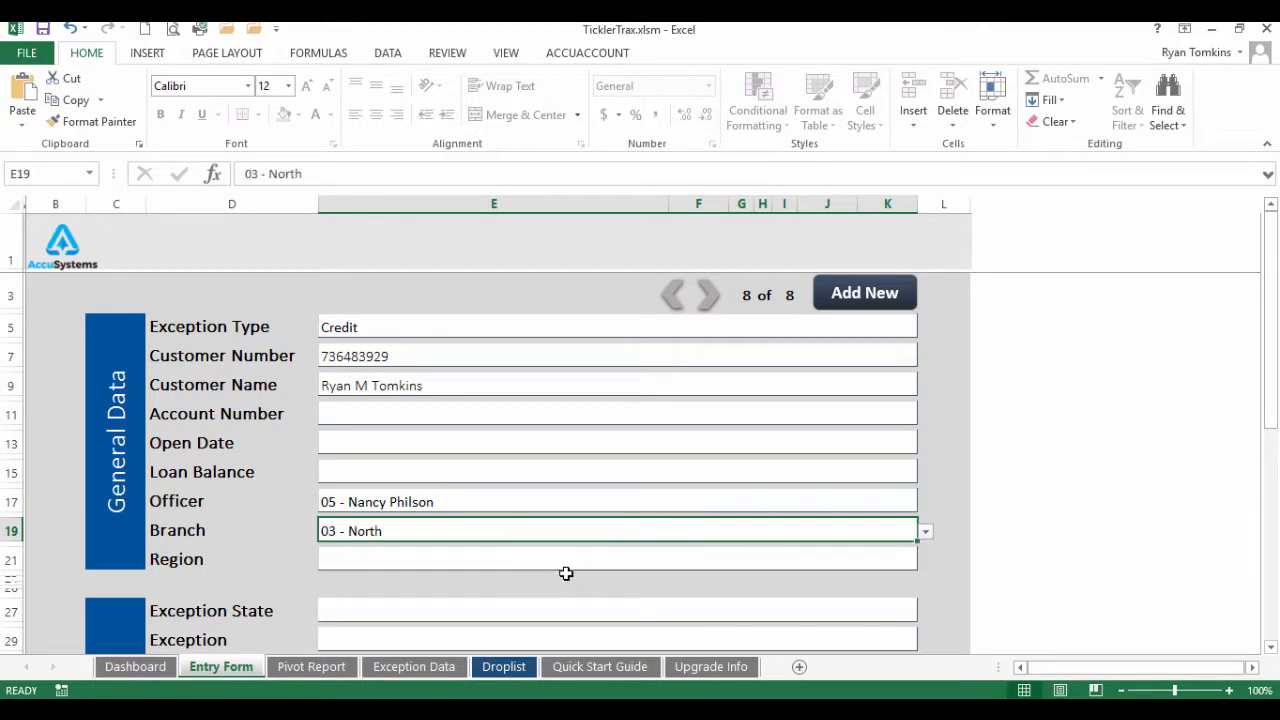
# Set the Region to Main and bring up the Exception State choices
pyautogui.click(448, 566)
pyautogui.click(924, 561)
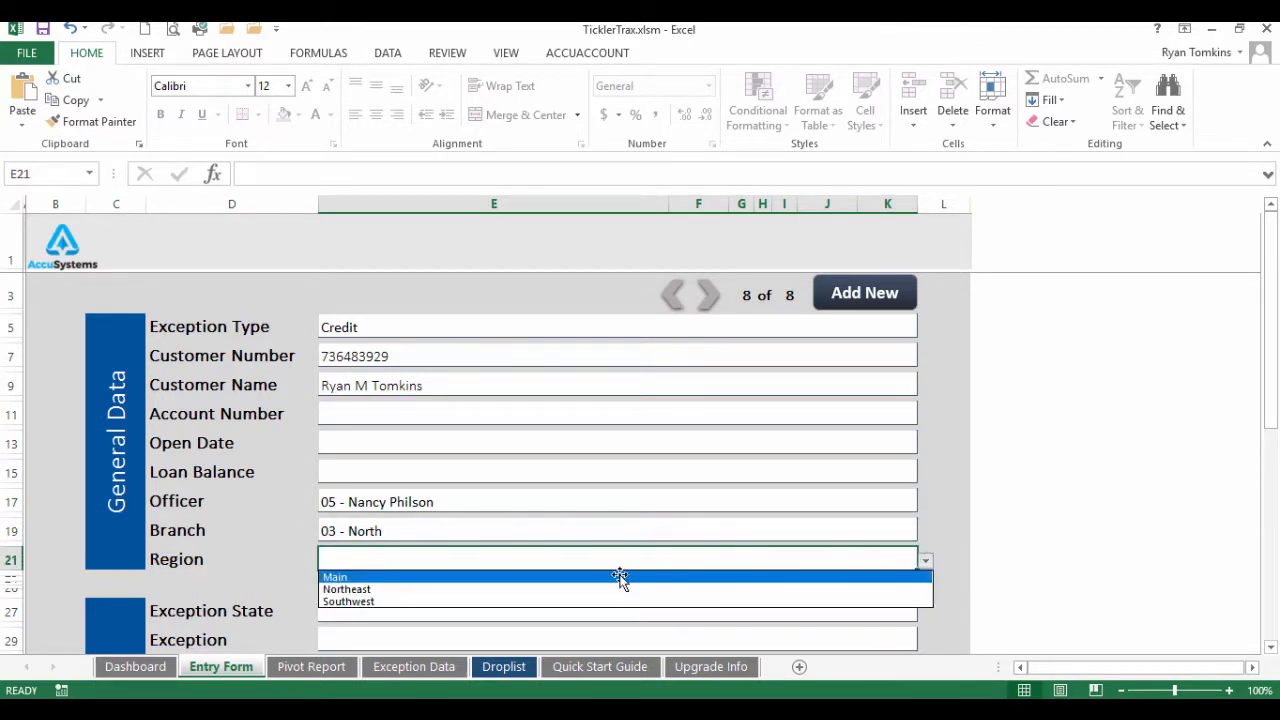
pyautogui.click(481, 577)
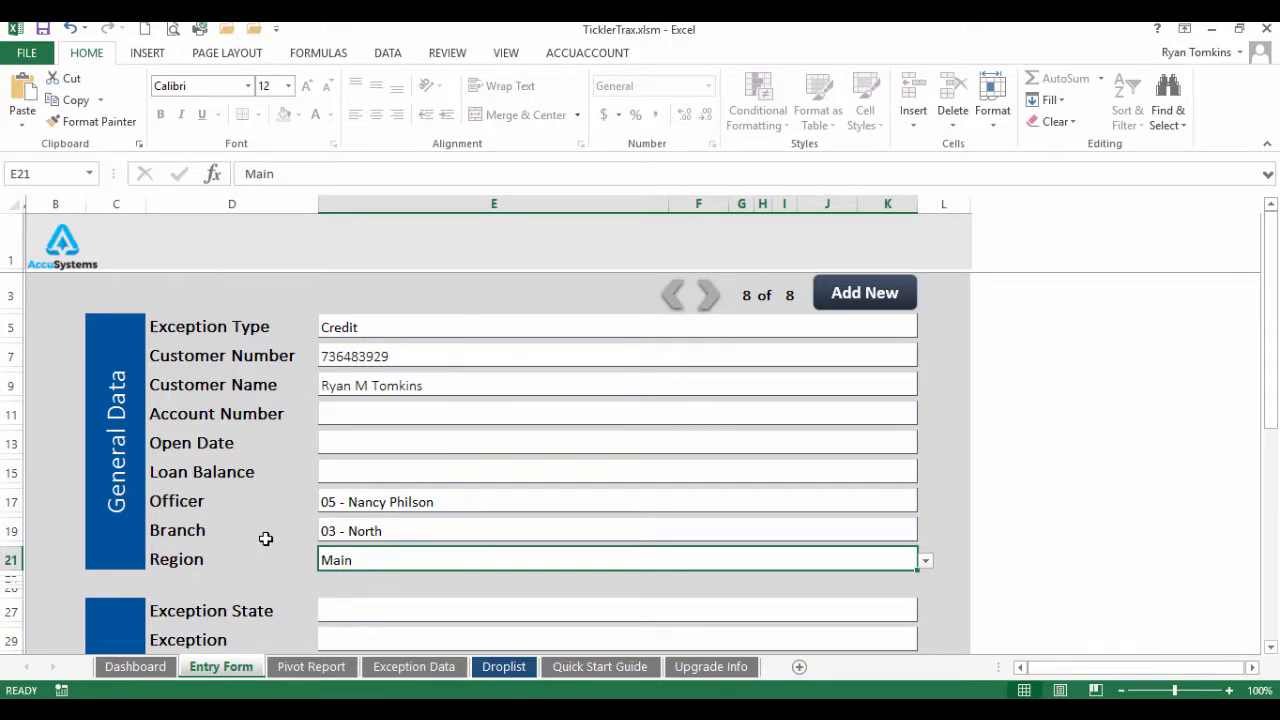
pyautogui.scroll(-4, 265, 538)
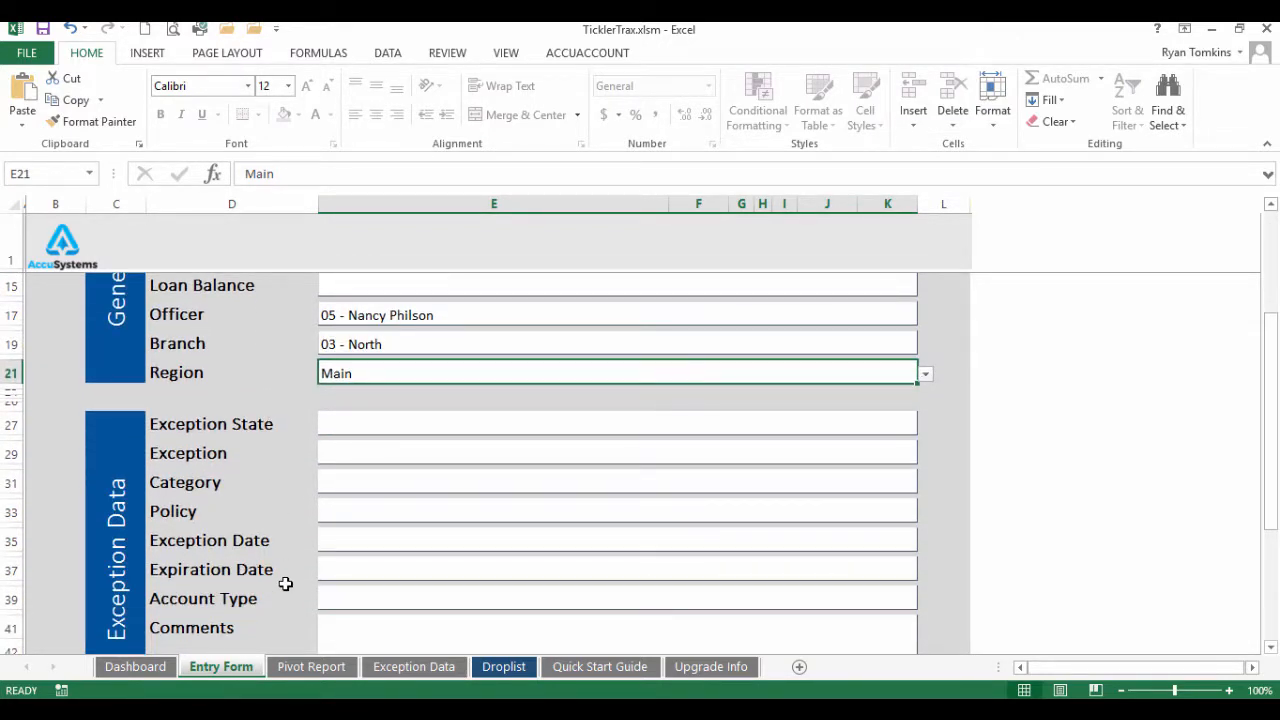
pyautogui.scroll(-2, 285, 584)
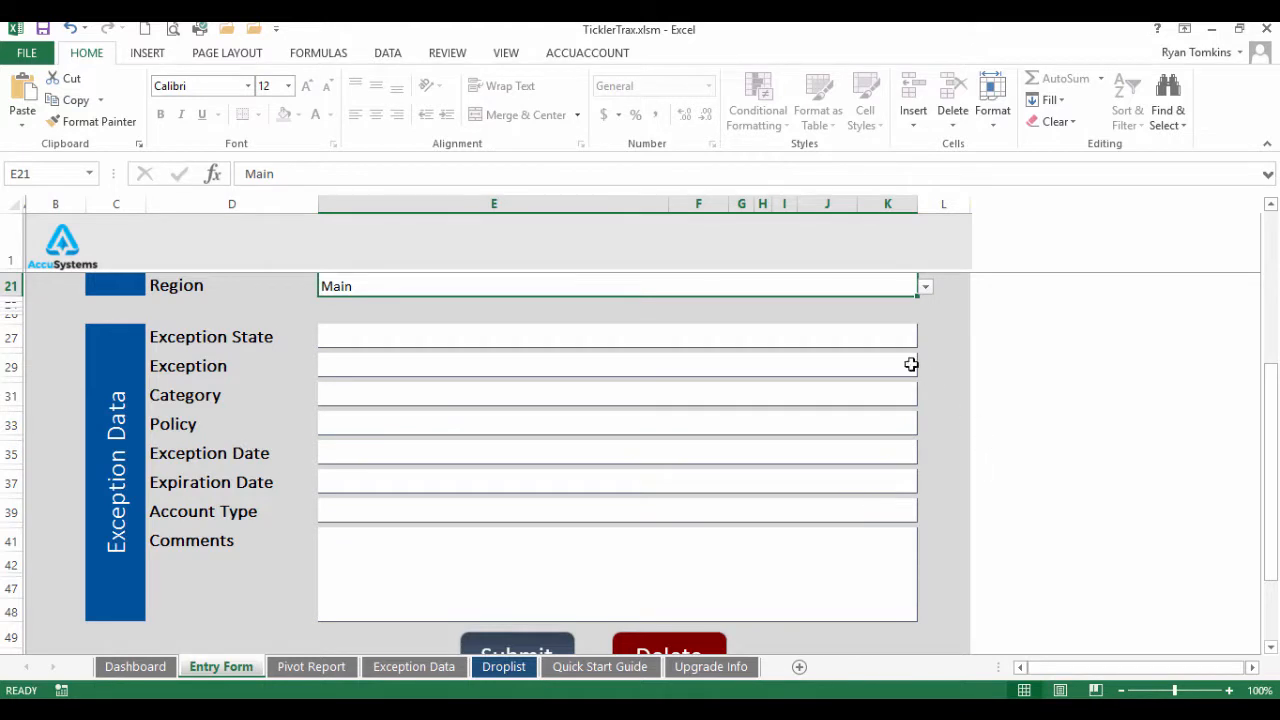
pyautogui.click(880, 338)
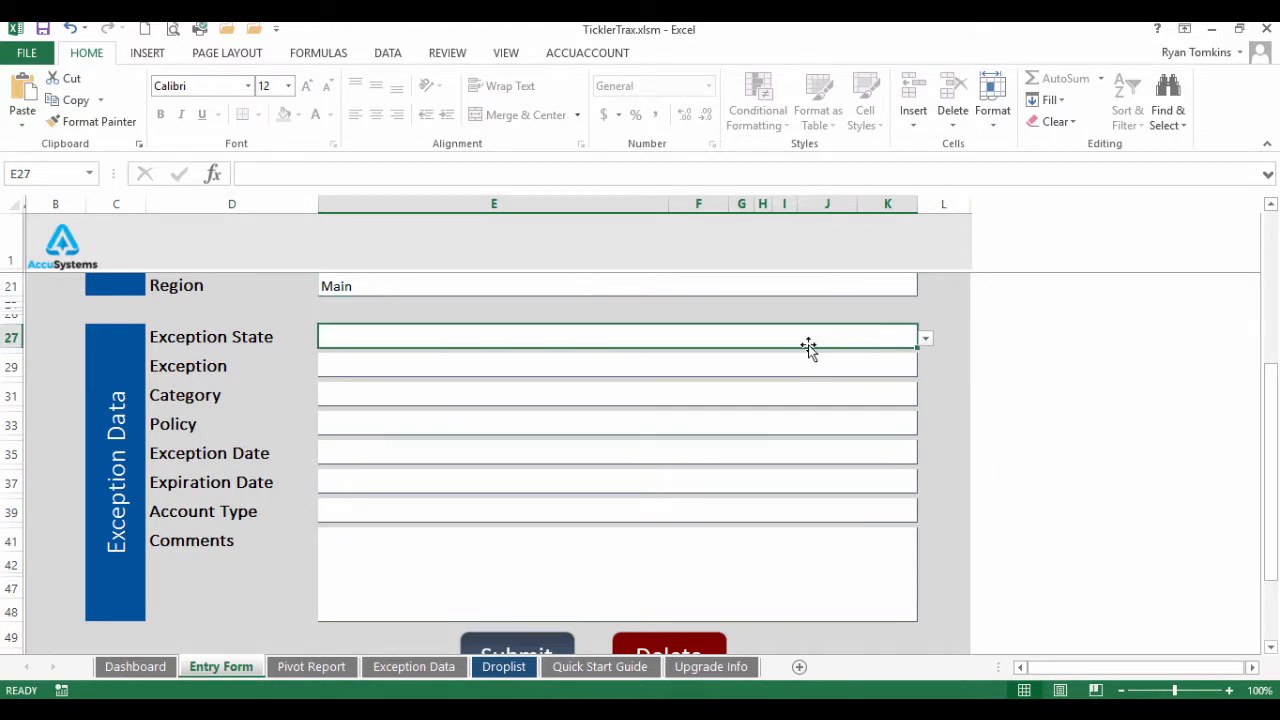
pyautogui.click(925, 340)
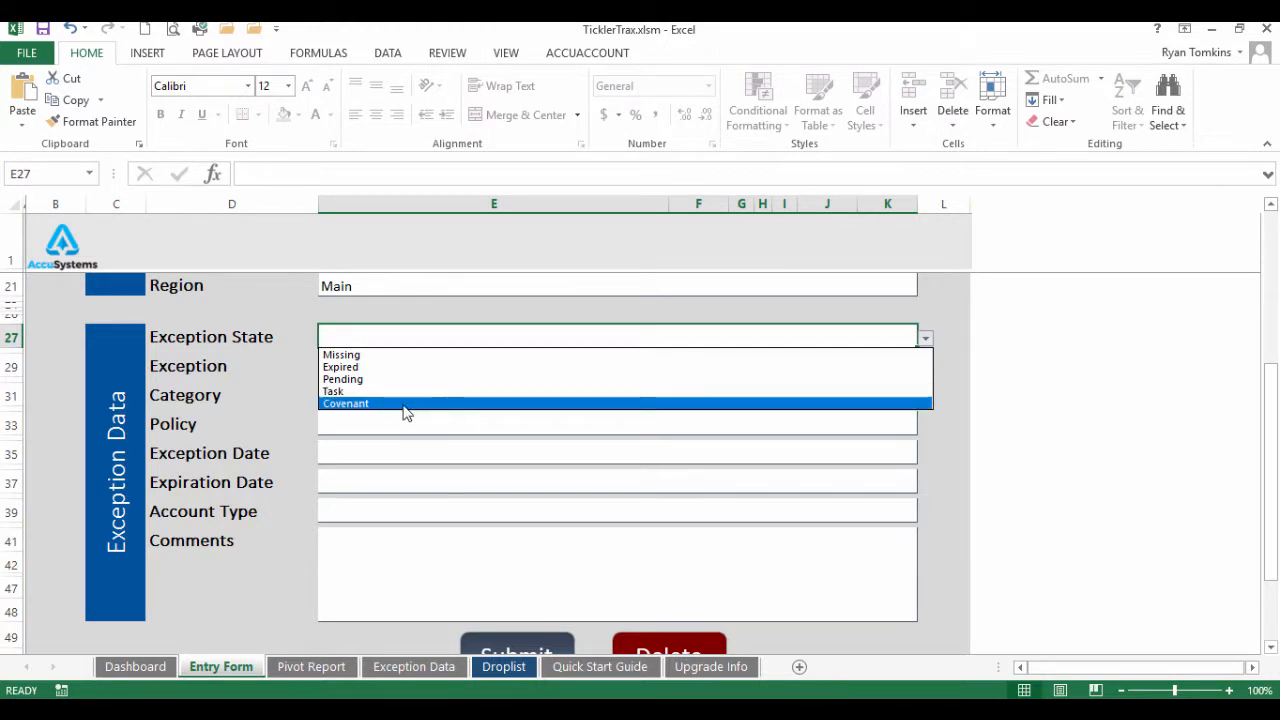
# Set the Exception State to Missing
pyautogui.click(341, 355)
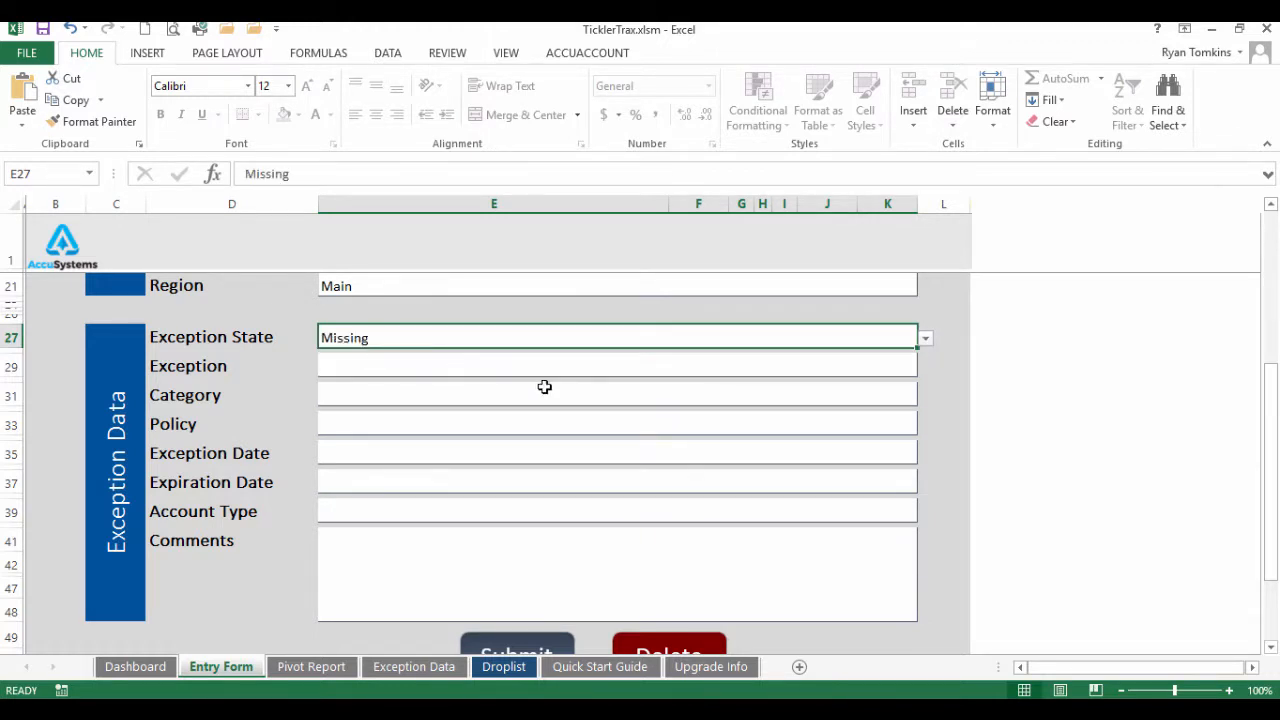
pyautogui.click(463, 368)
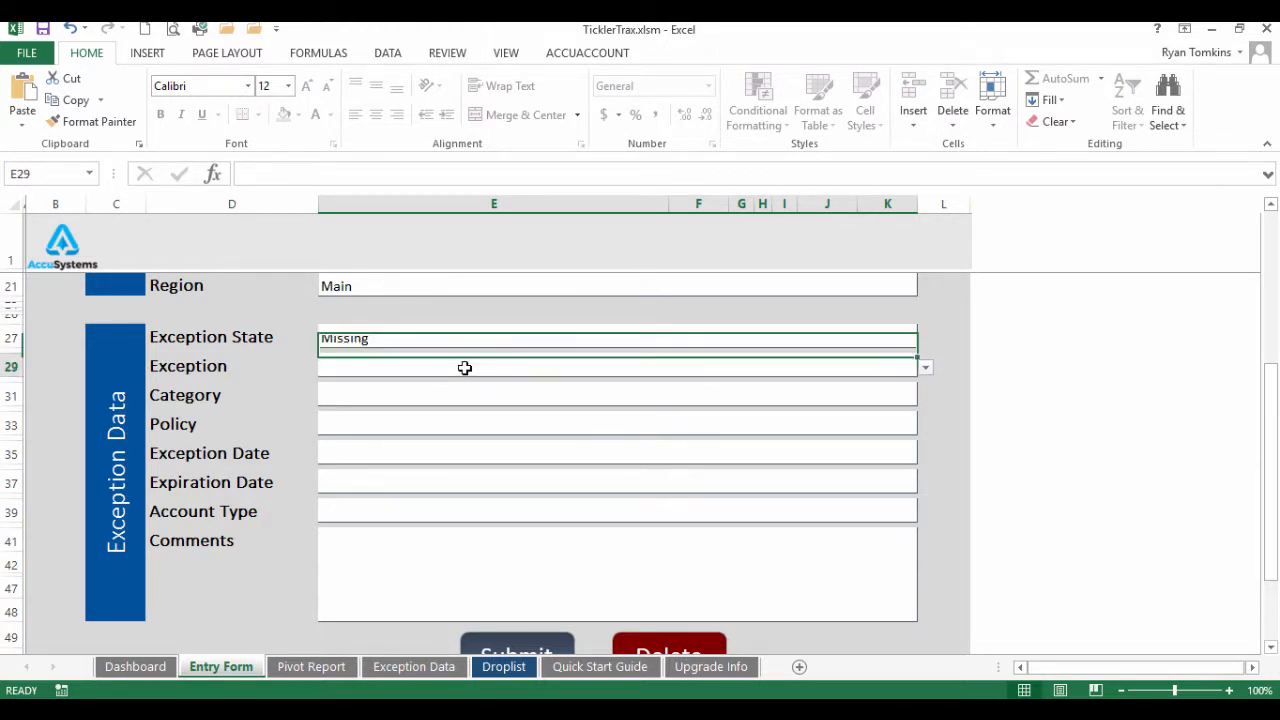
pyautogui.click(927, 368)
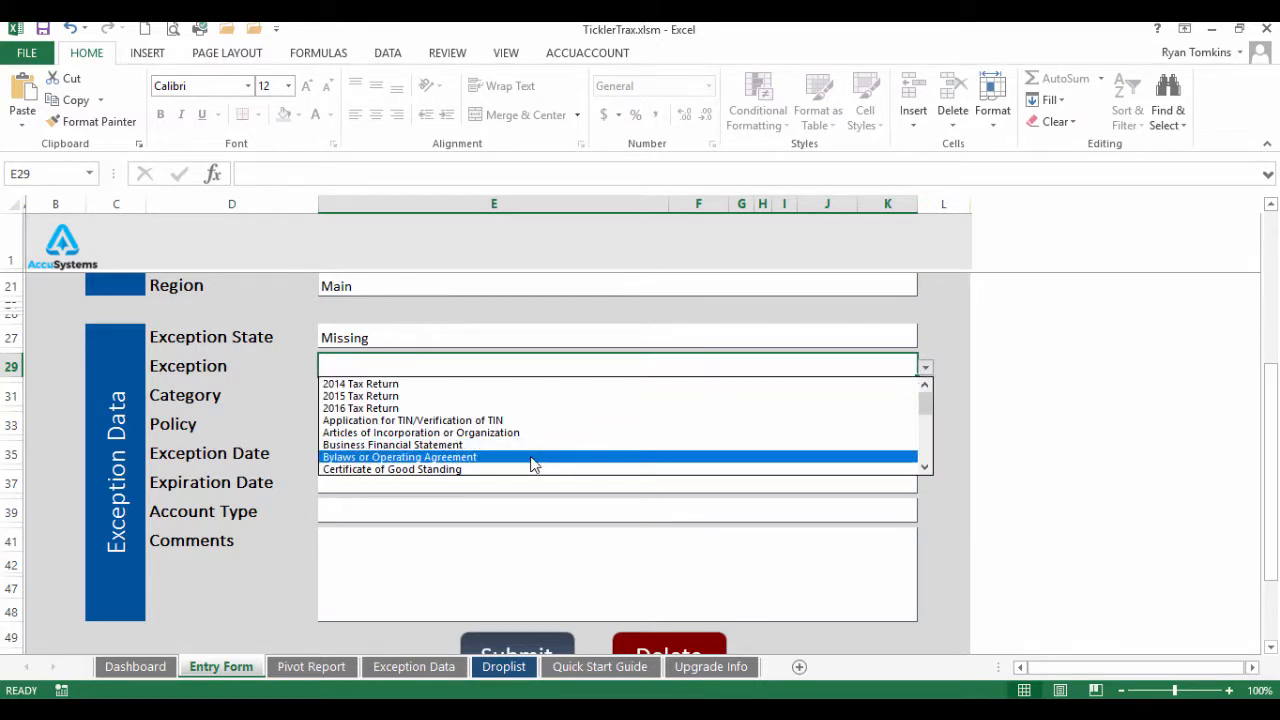
pyautogui.click(294, 398)
pyautogui.scroll(2, 294, 398)
pyautogui.scroll(2, 294, 398)
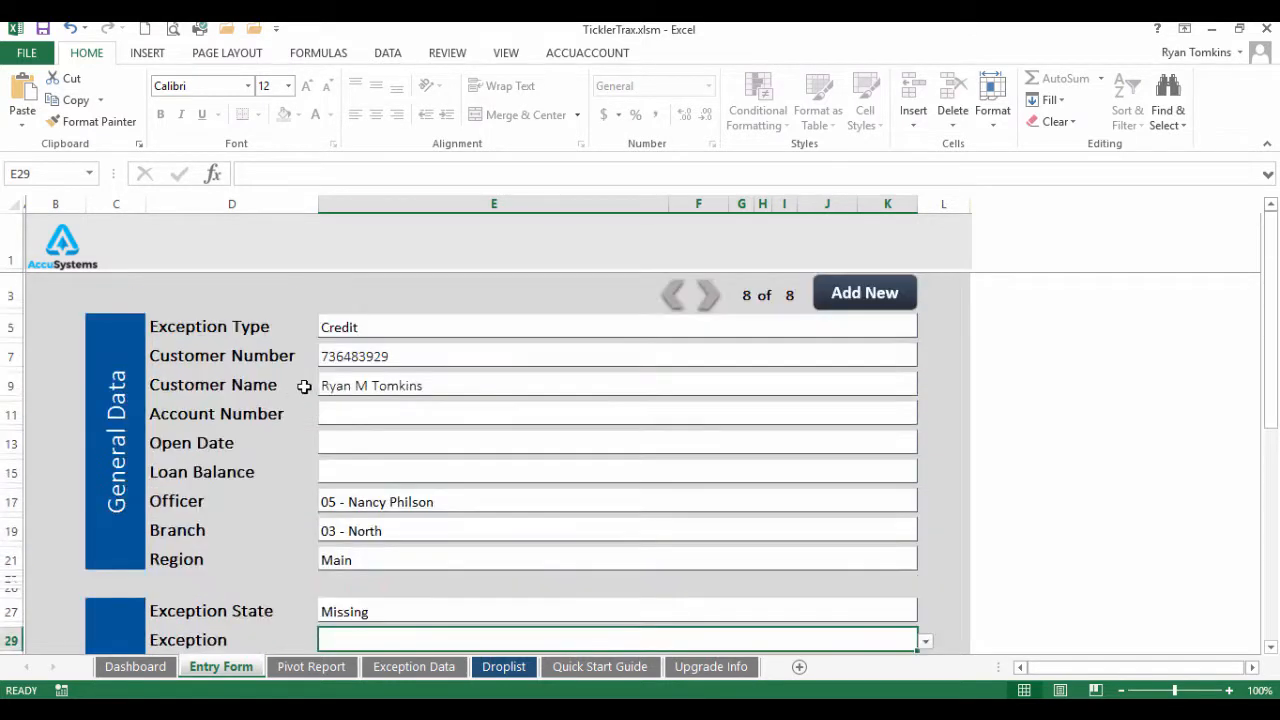
pyautogui.click(383, 325)
pyautogui.scroll(-3, 417, 336)
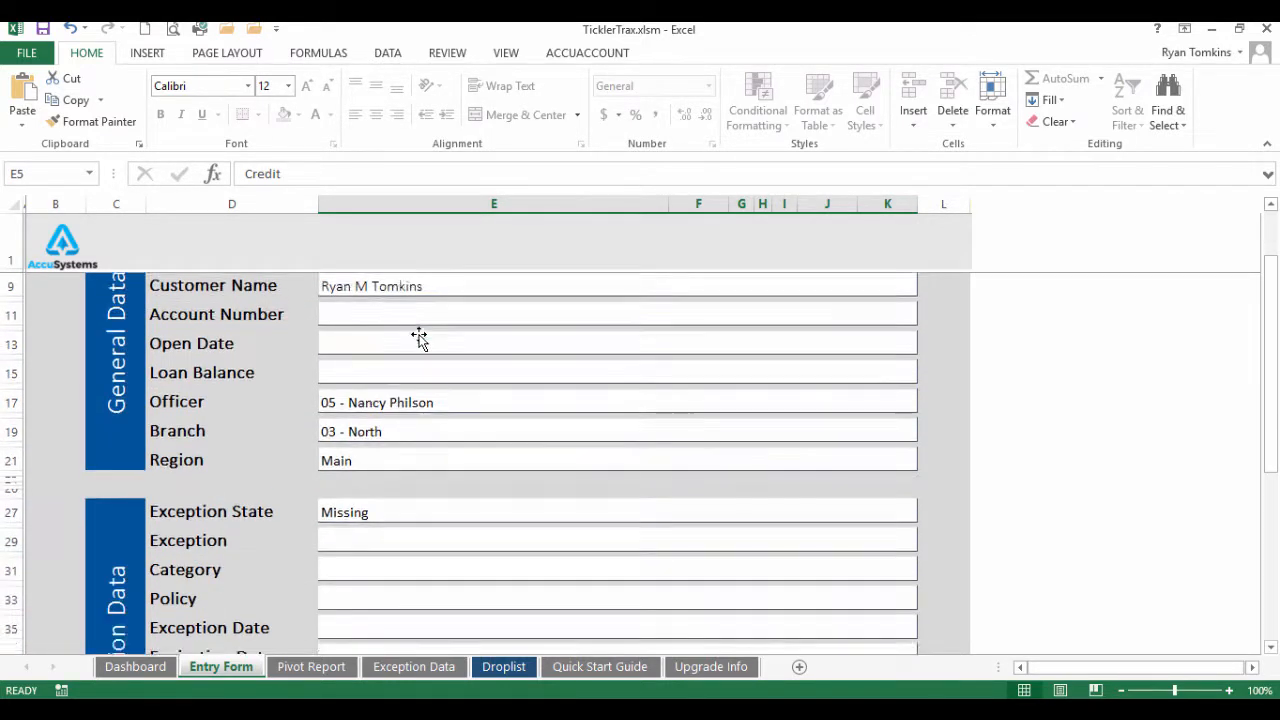
# Choose Certificate of Good Standing as the Exception and Entity Docs as the Category
pyautogui.click(347, 485)
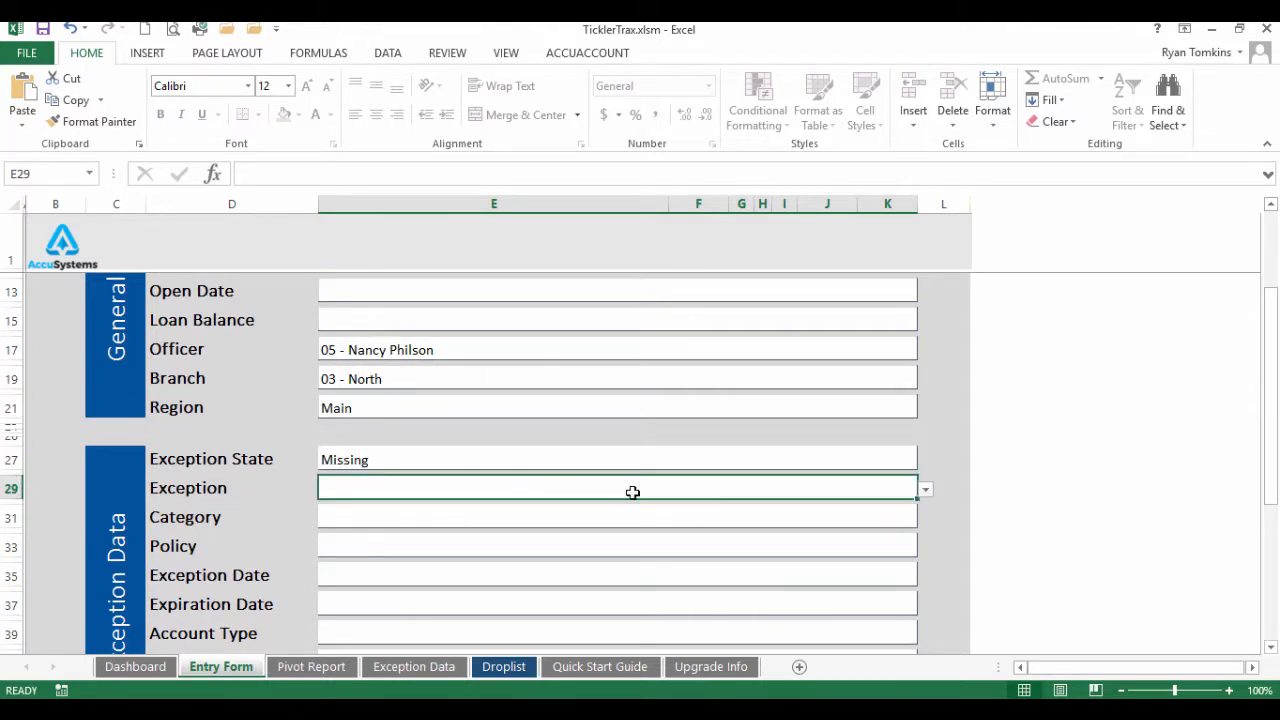
pyautogui.click(926, 490)
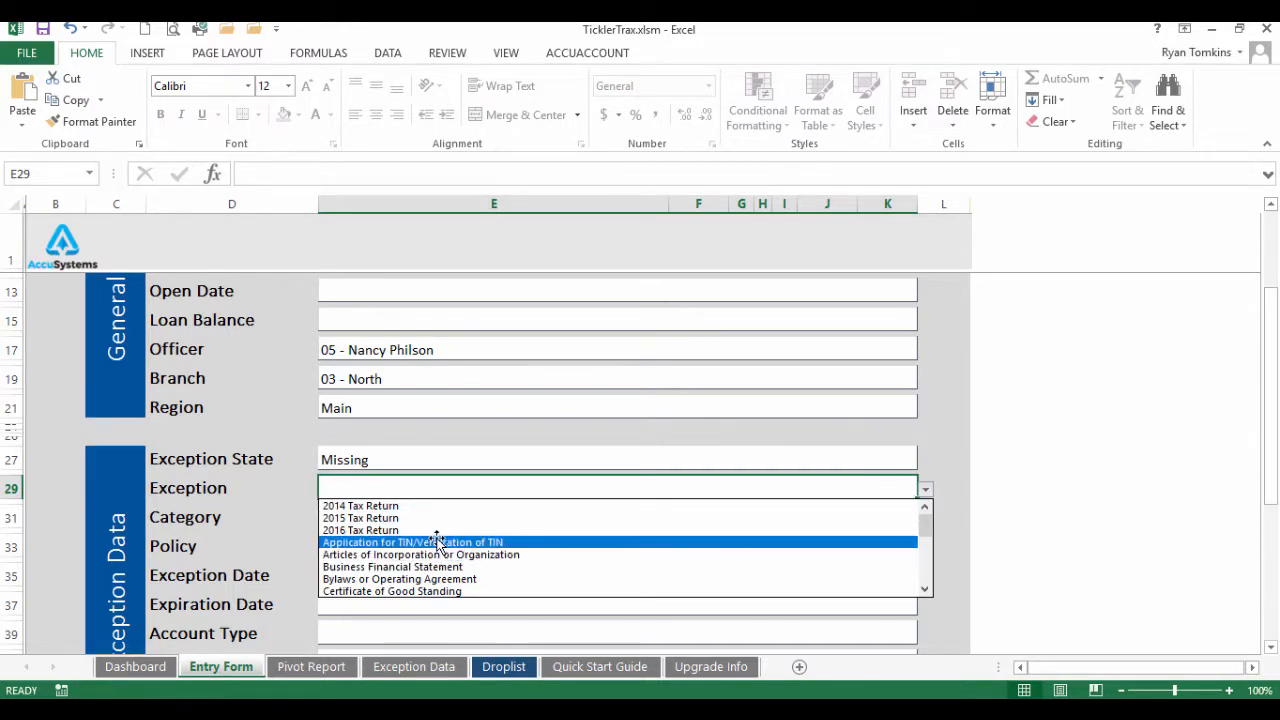
pyautogui.click(424, 590)
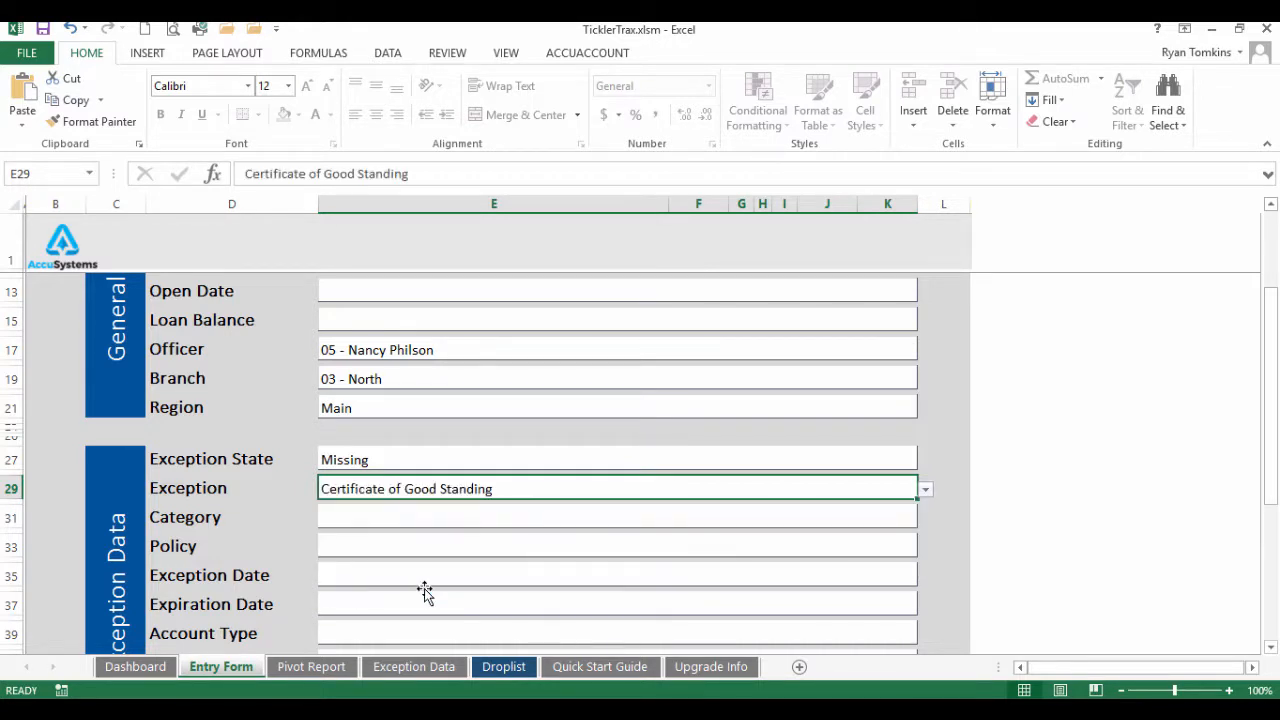
pyautogui.click(350, 518)
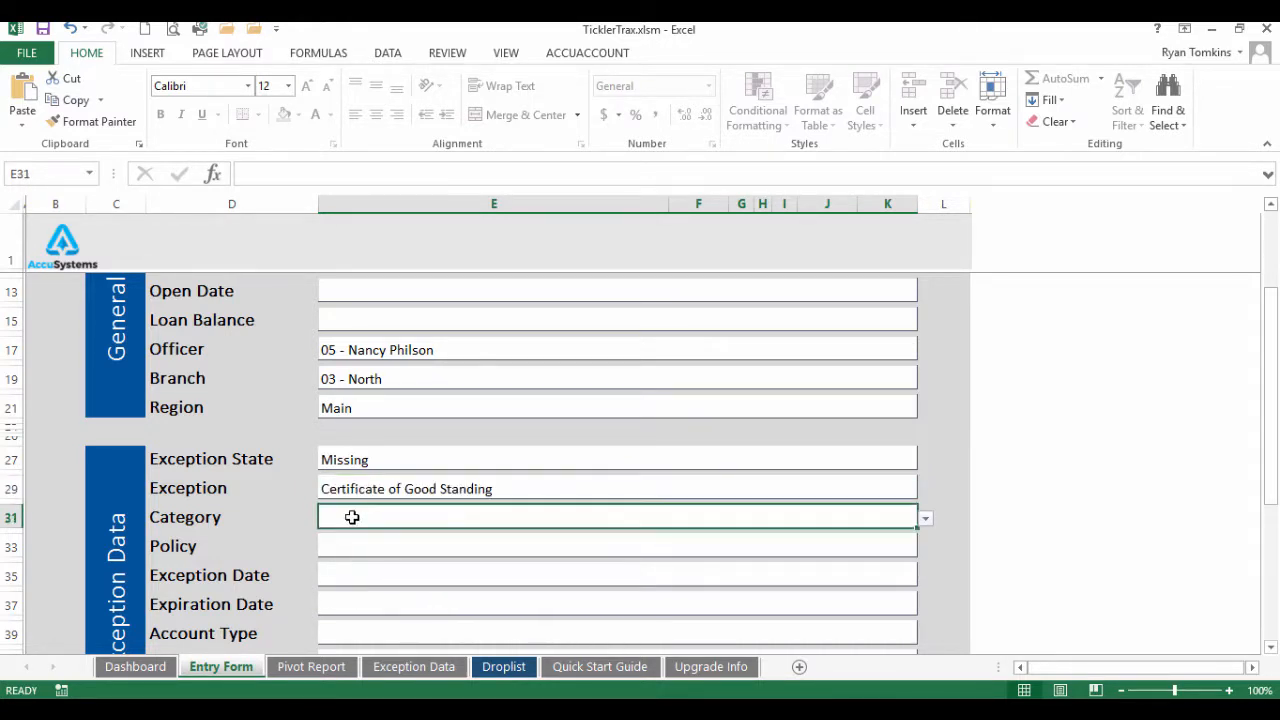
pyautogui.click(927, 519)
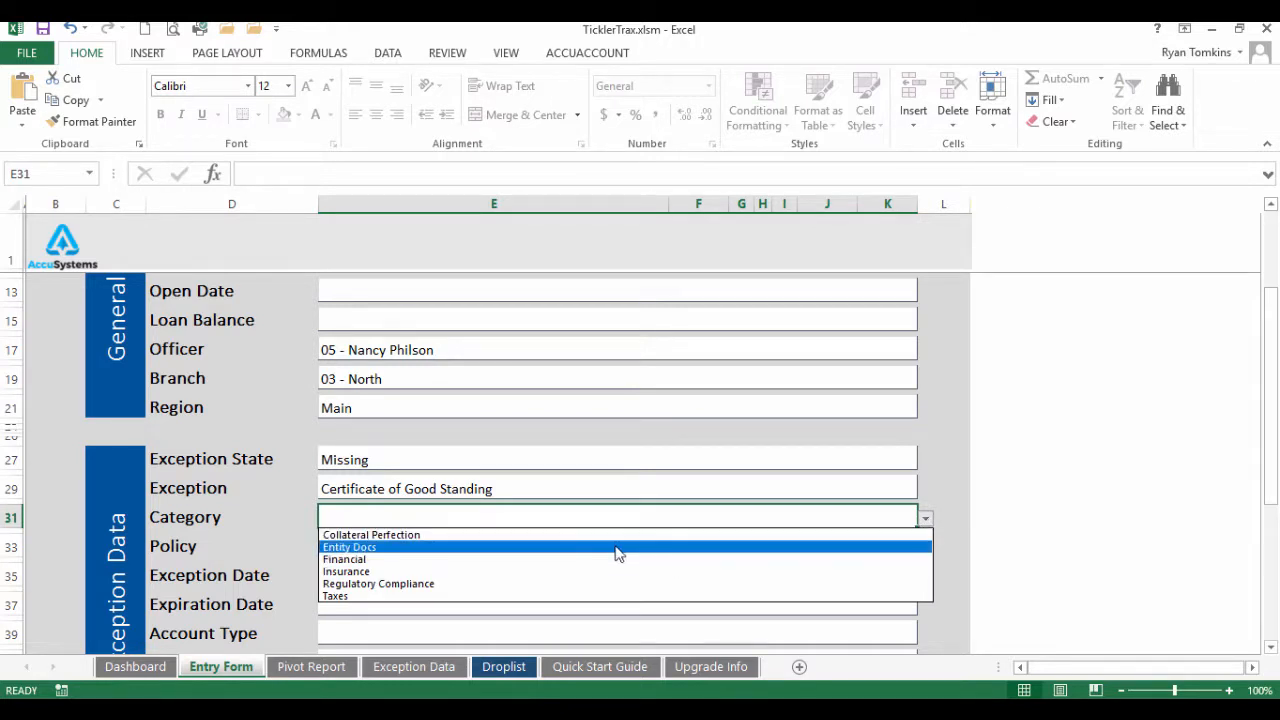
pyautogui.click(485, 548)
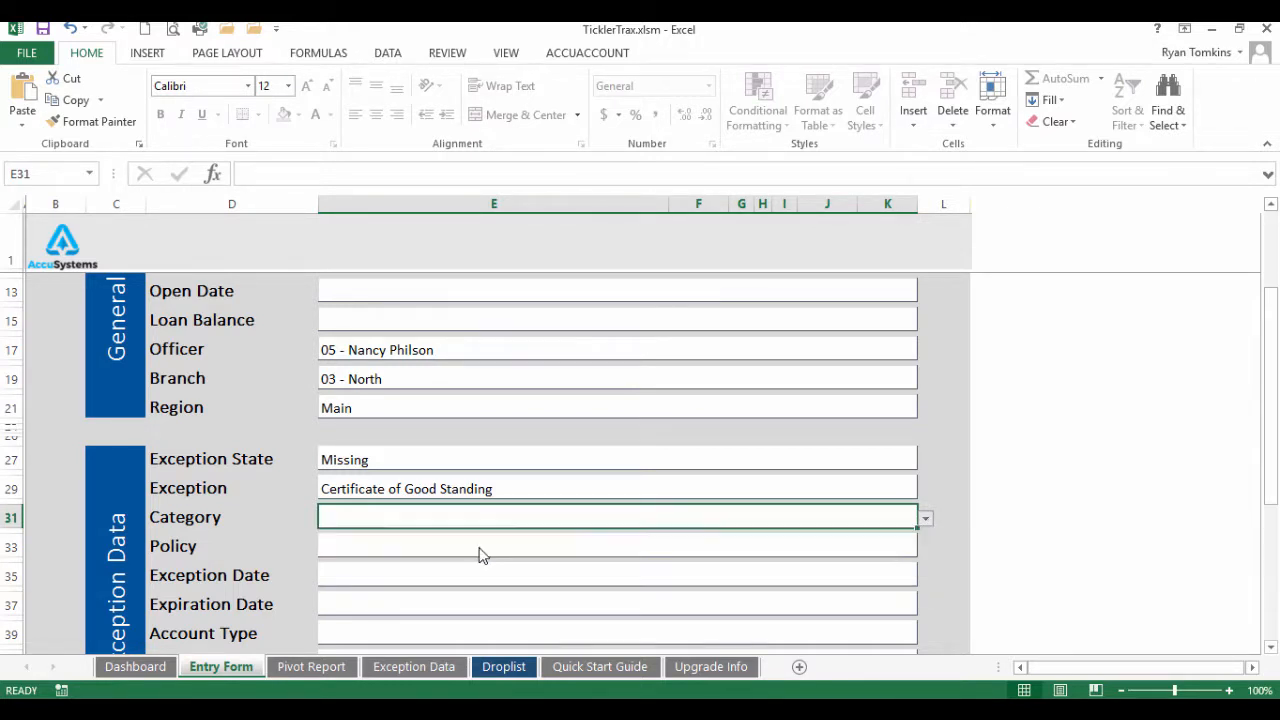
# Set the Policy field to No
pyautogui.click(420, 551)
pyautogui.click(925, 550)
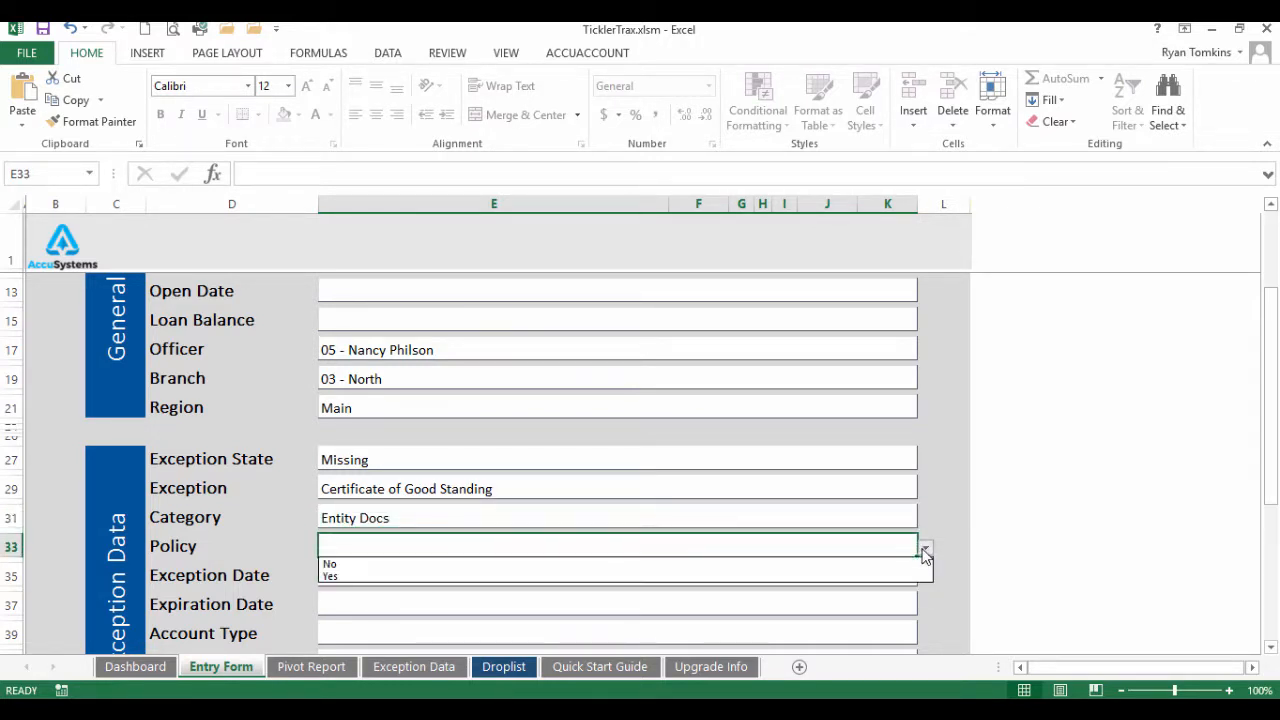
pyautogui.click(368, 566)
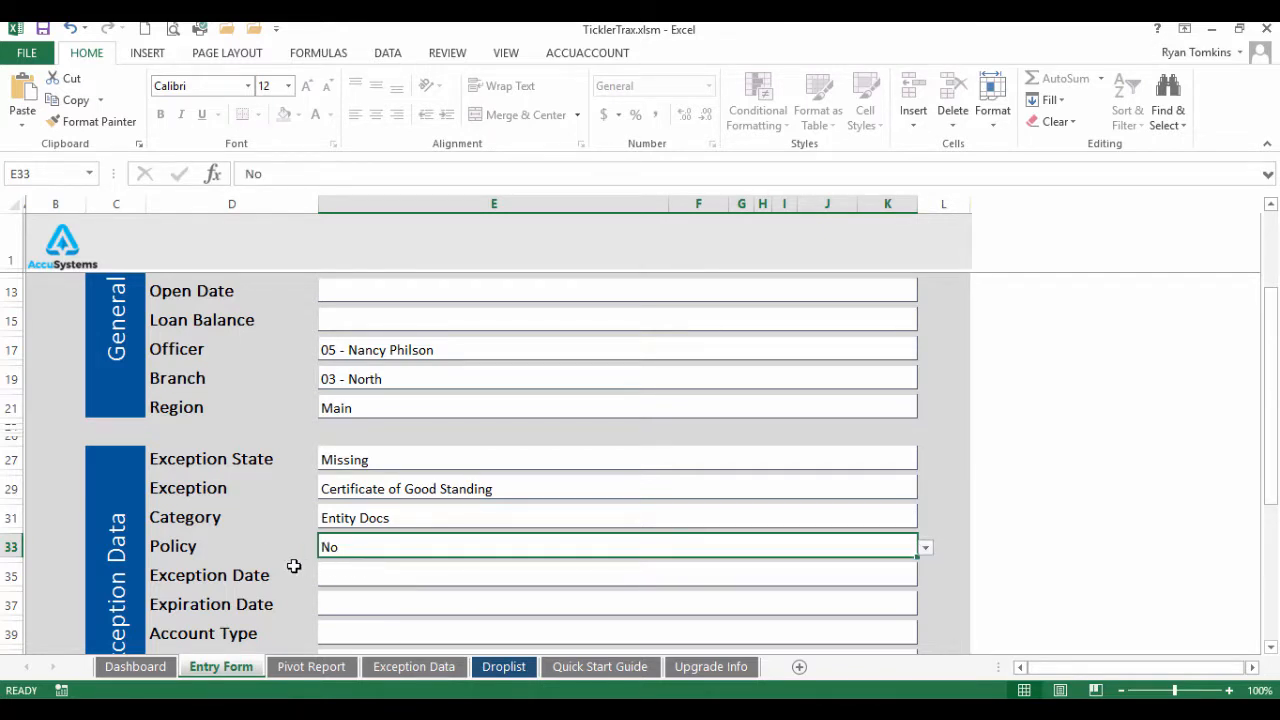
pyautogui.scroll(-2, 257, 549)
pyautogui.click(366, 487)
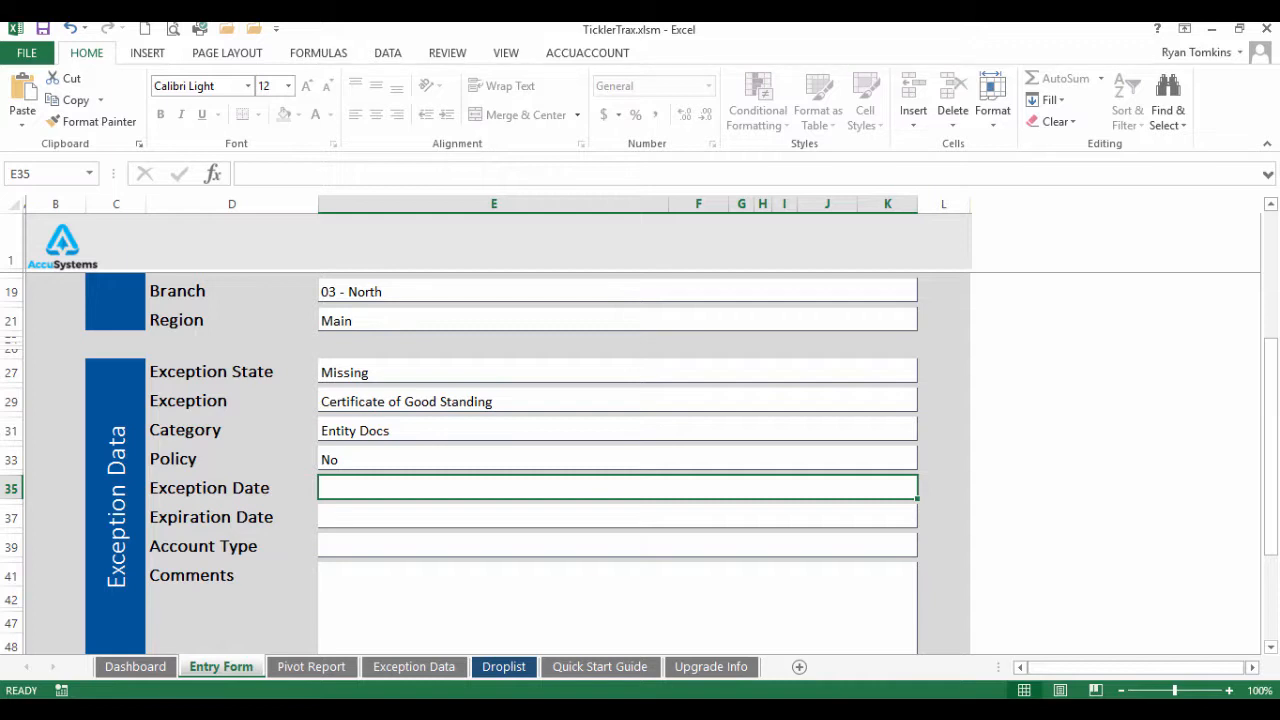
# Enter 04/25/2017 as the Exception Date and confirm the Exception State remains Missing
pyautogui.write('04/25/')
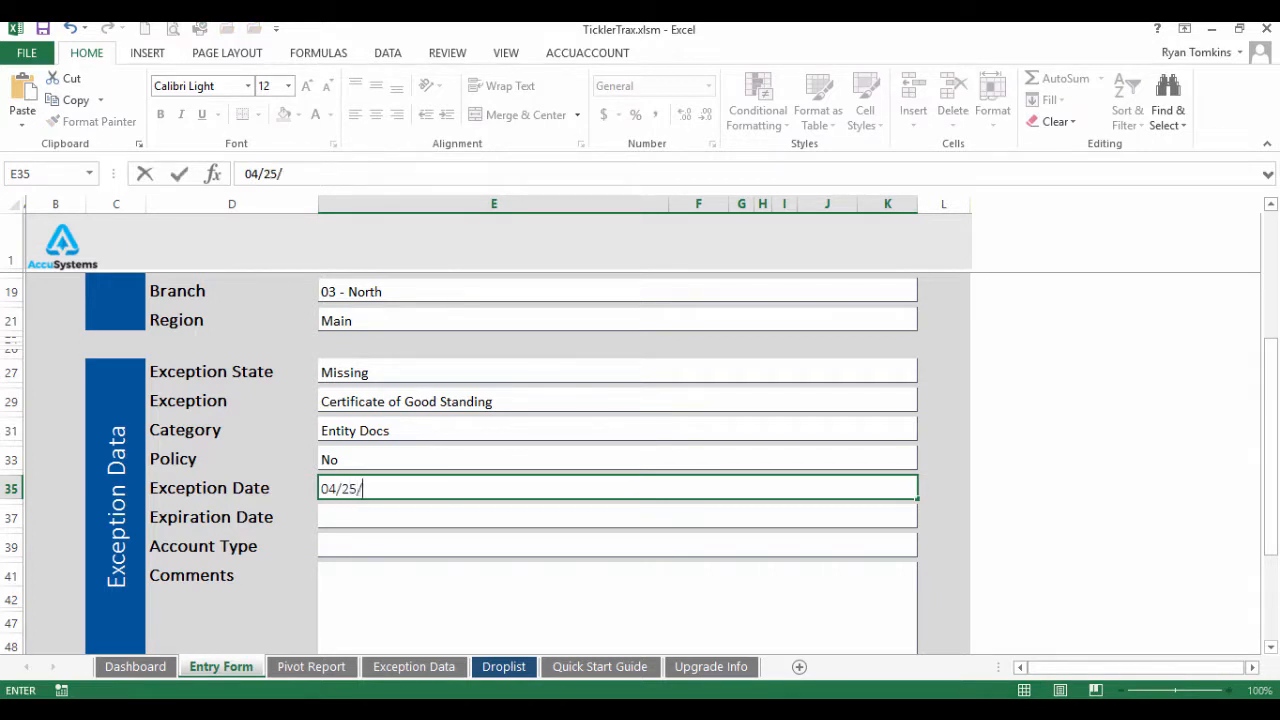
pyautogui.write('2017')
pyautogui.press('Return')
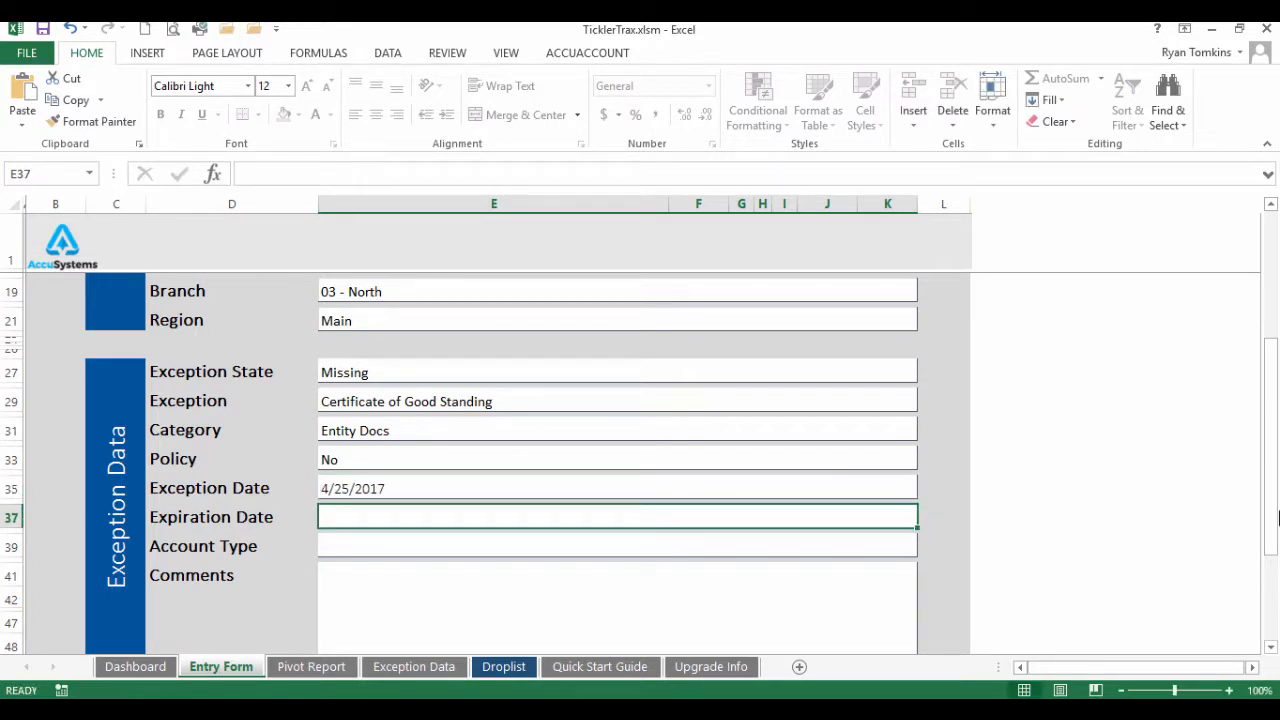
pyautogui.click(466, 489)
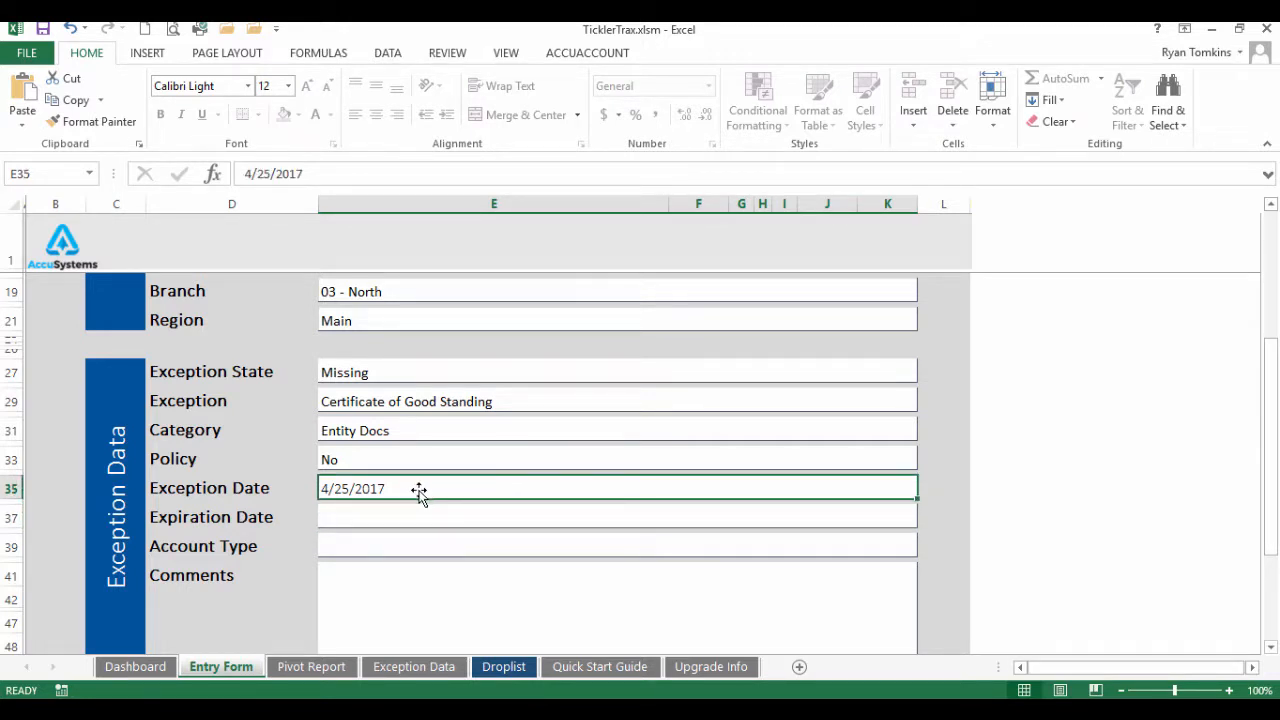
pyautogui.click(397, 373)
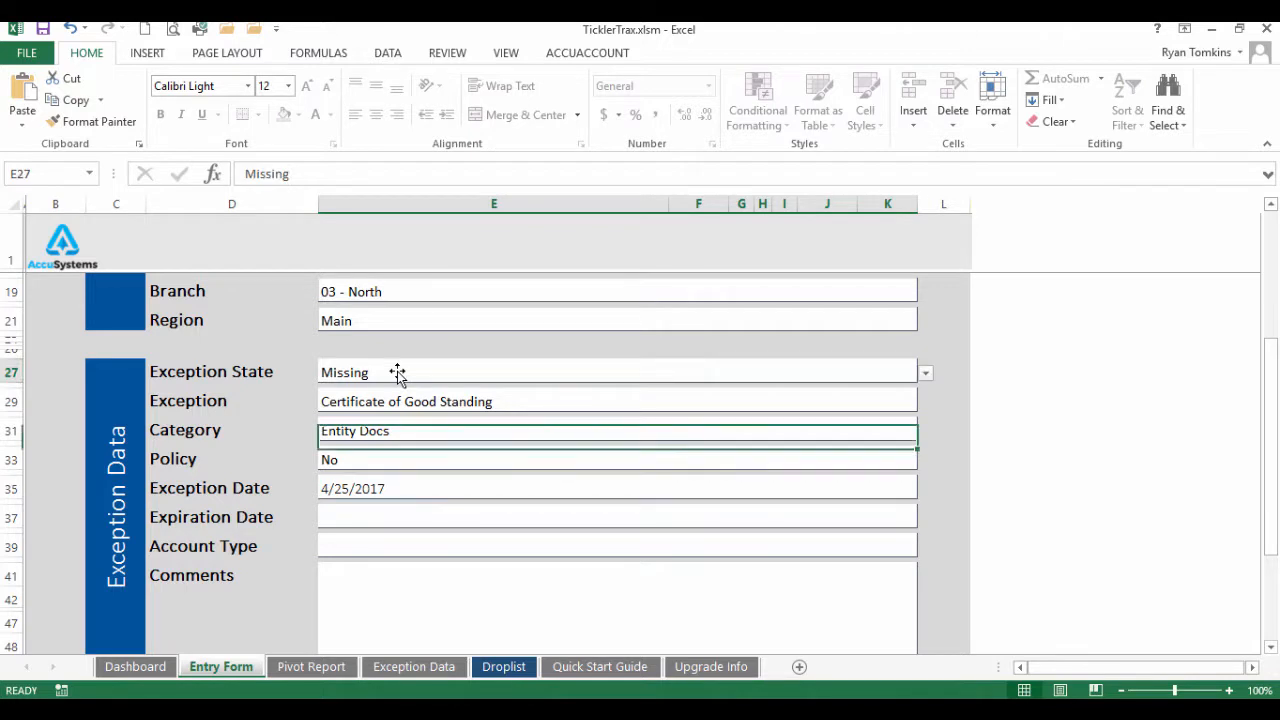
pyautogui.click(923, 375)
pyautogui.click(281, 424)
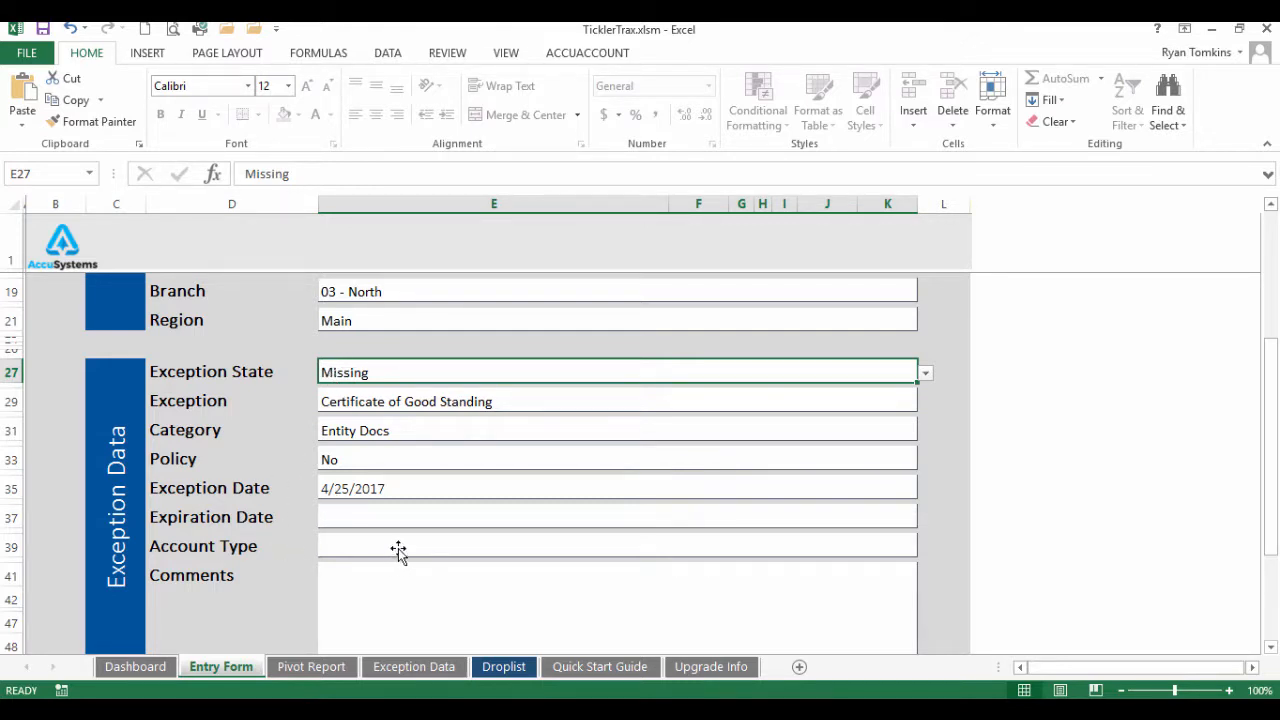
pyautogui.press('Tab')
pyautogui.press('Tab')
pyautogui.press('Tab')
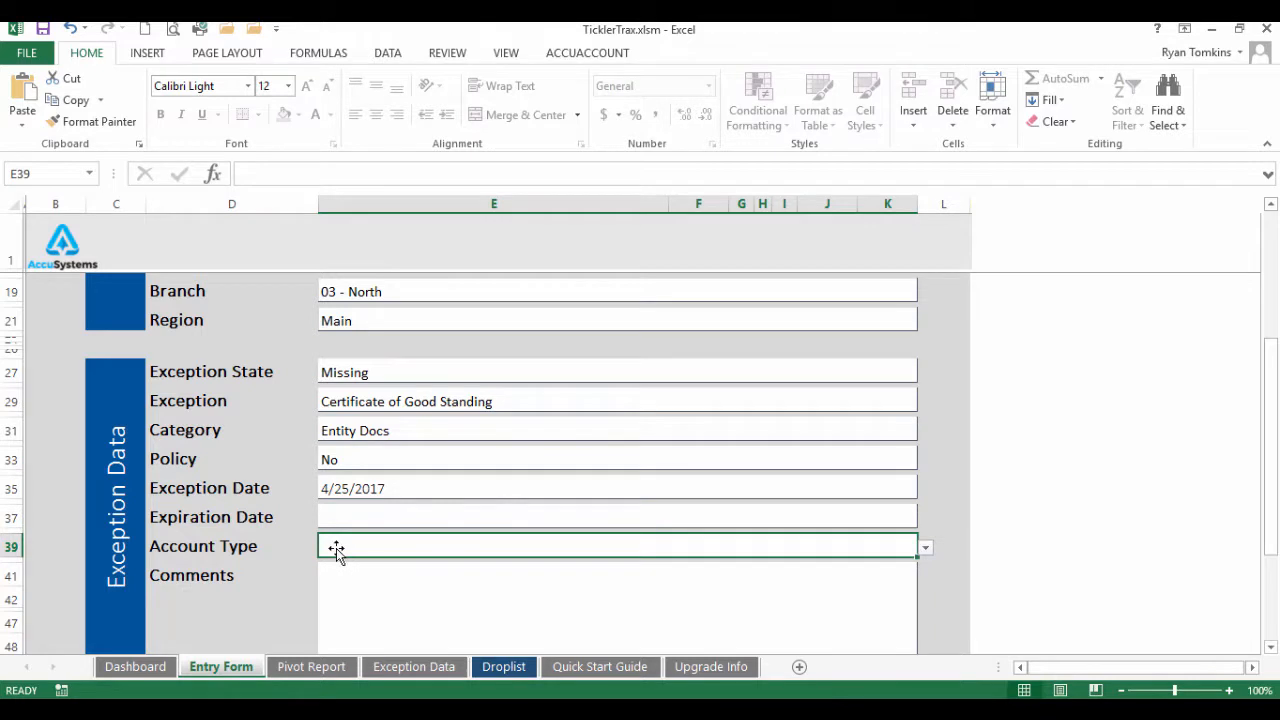
# Enter the comment 'Need good standing updated.' and submit the record
pyautogui.click(925, 548)
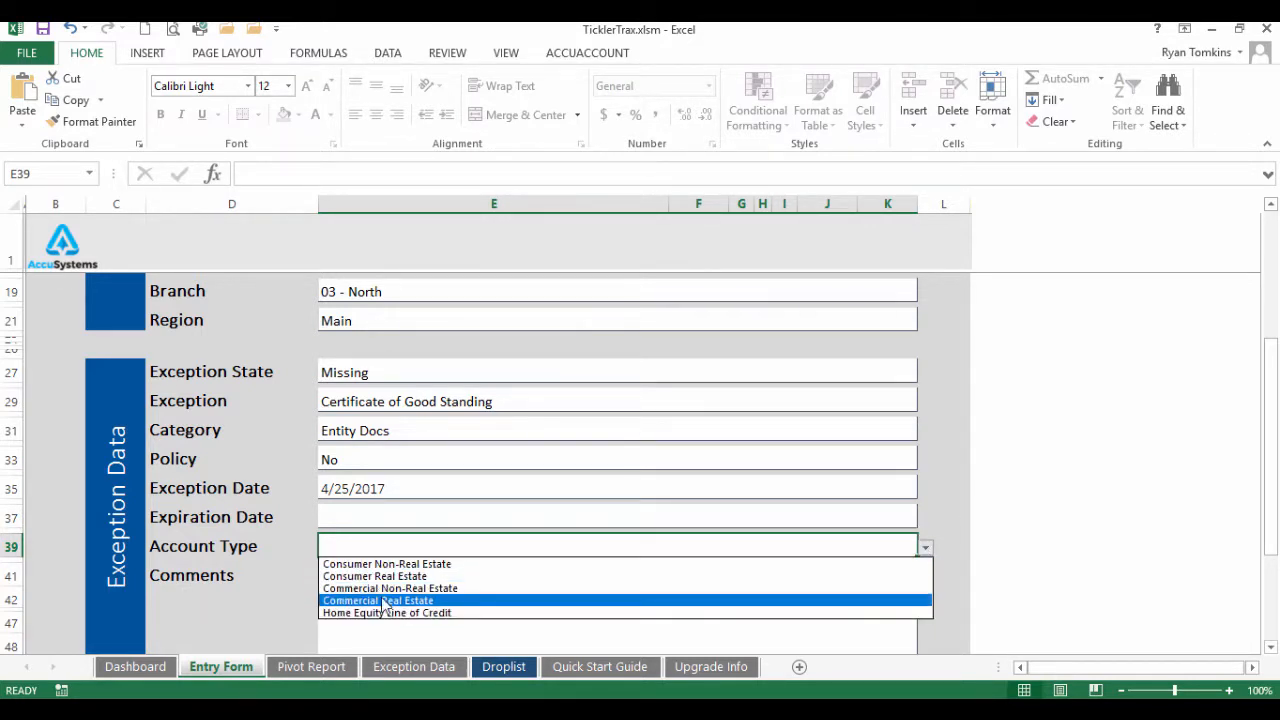
pyautogui.click(236, 575)
pyautogui.click(405, 578)
pyautogui.scroll(-2, 650, 585)
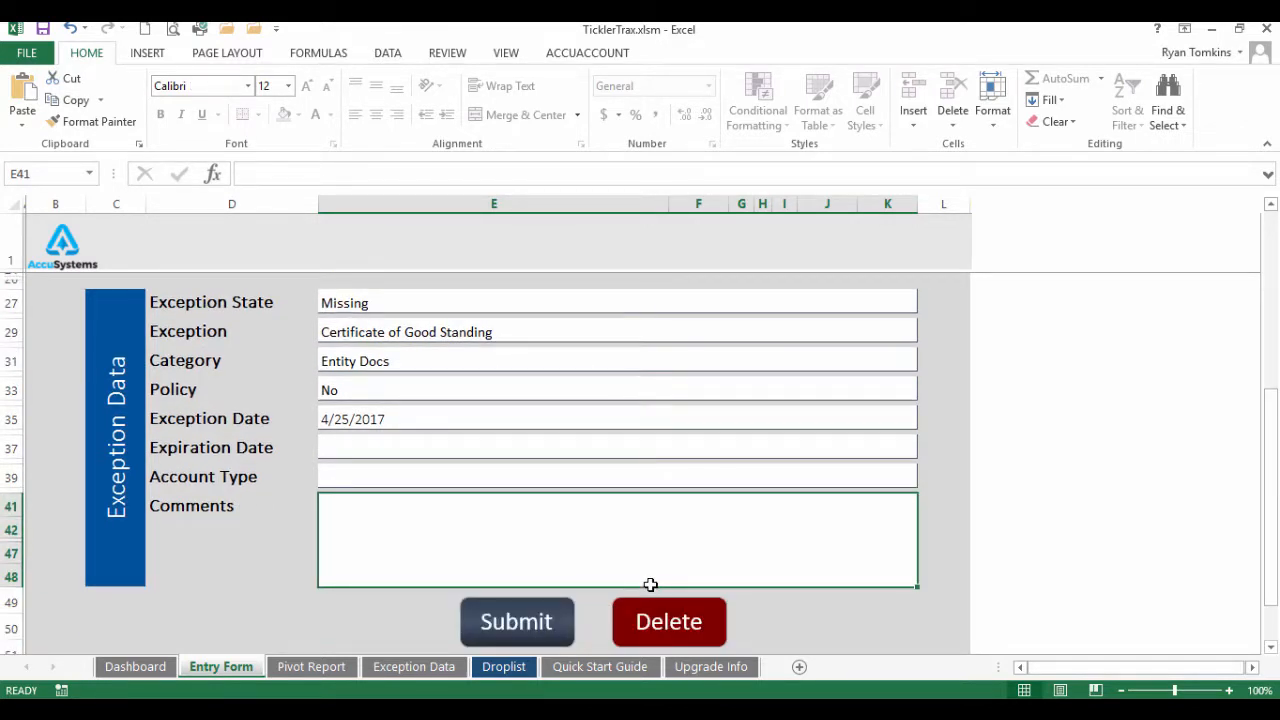
pyautogui.write('Need good standing updated.')
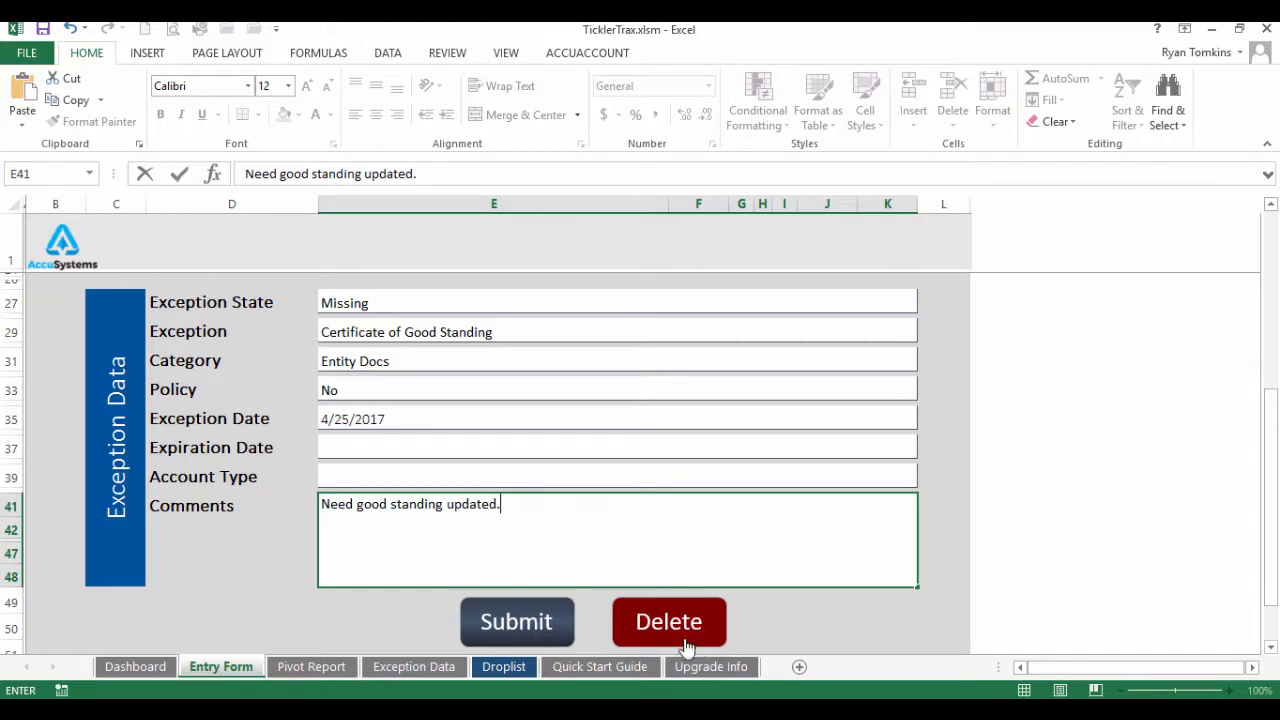
pyautogui.click(514, 623)
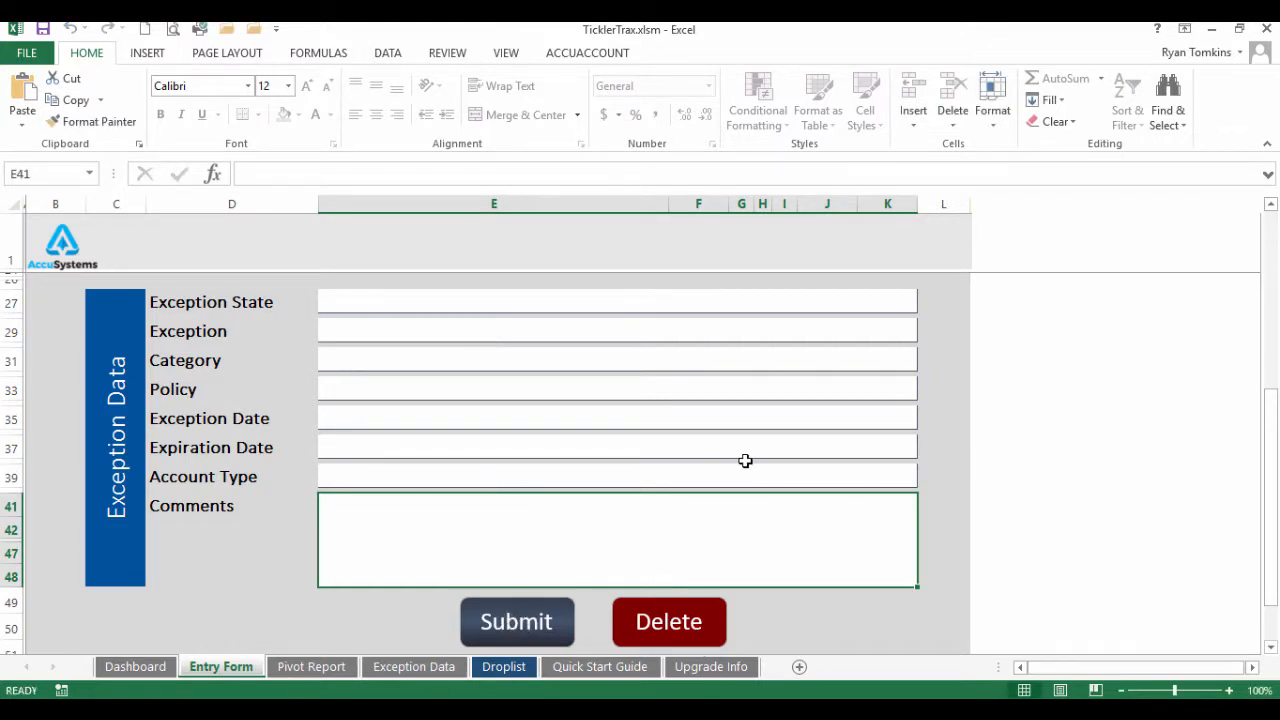
# Verify the submitted record 8 of 9, then switch to the Dashboard
pyautogui.scroll(6, 745, 460)
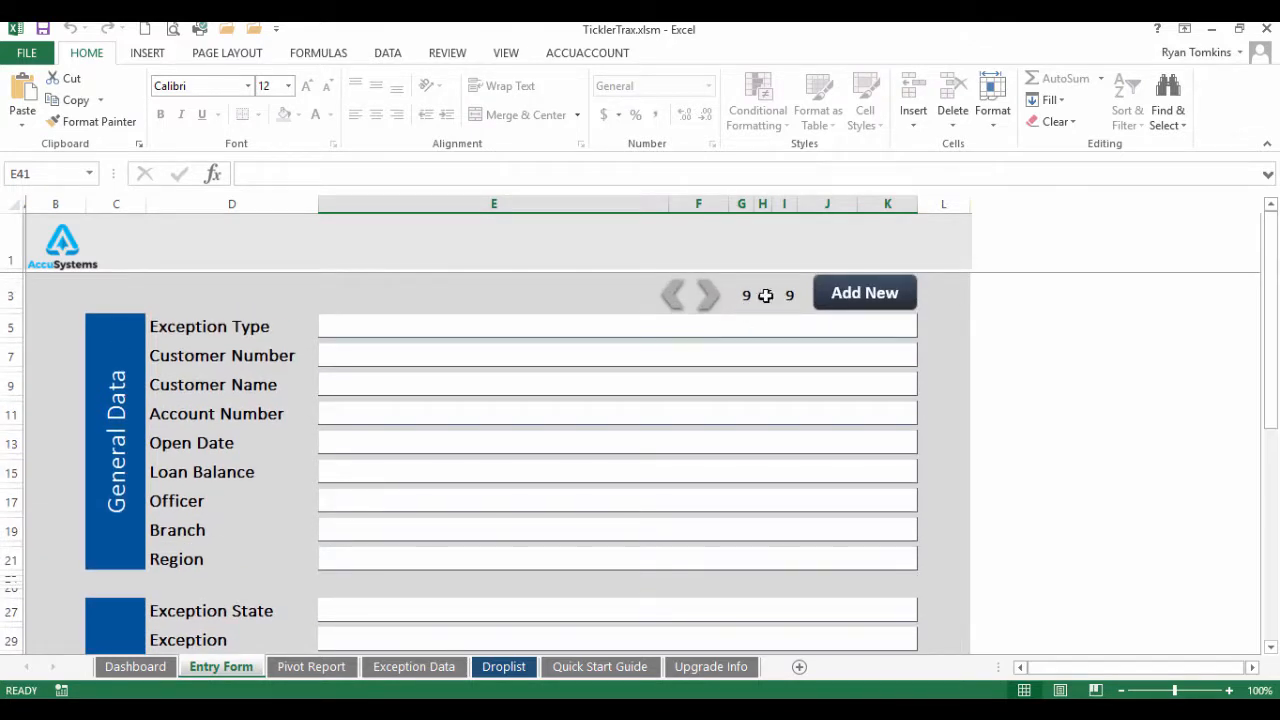
pyautogui.click(672, 294)
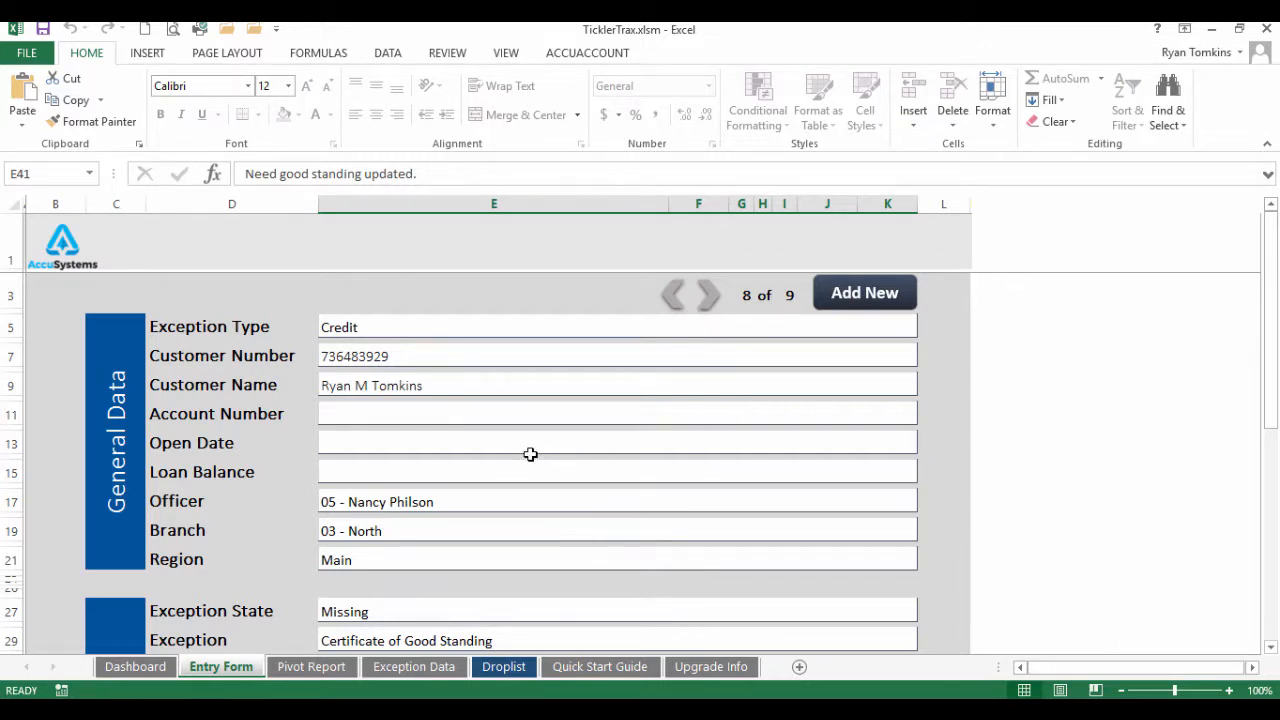
pyautogui.click(133, 667)
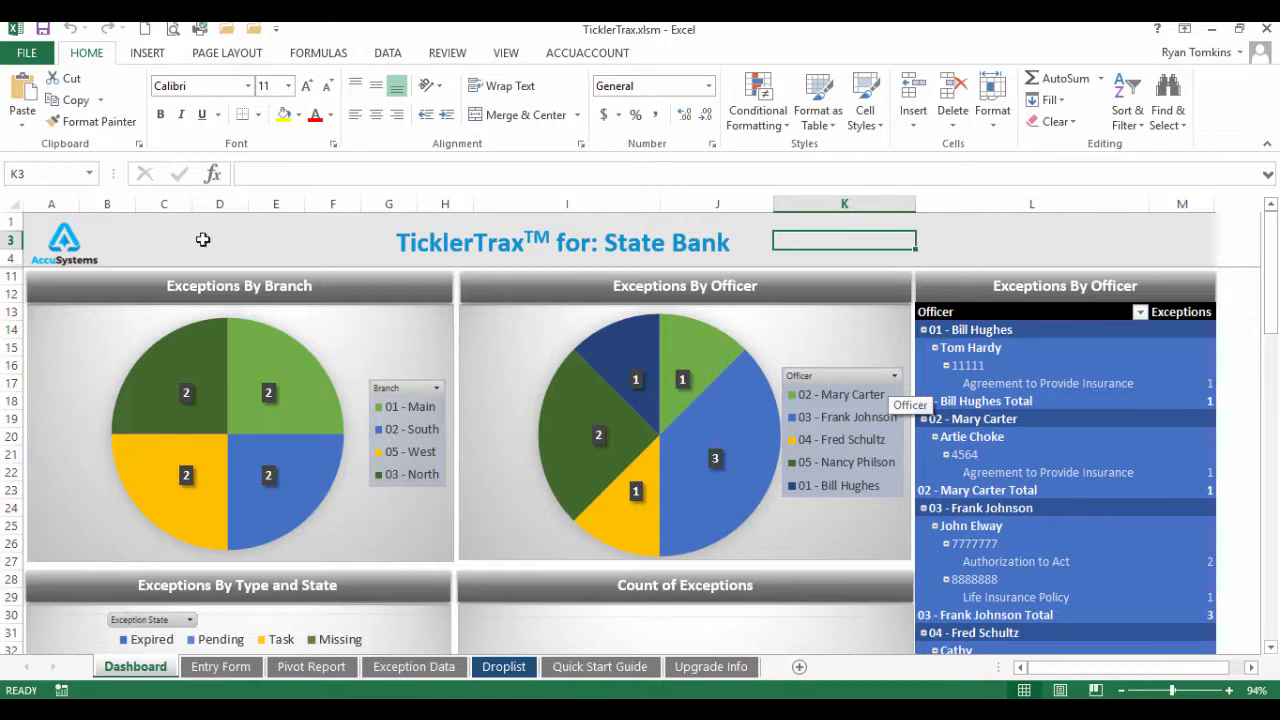
pyautogui.scroll(-3, 262, 360)
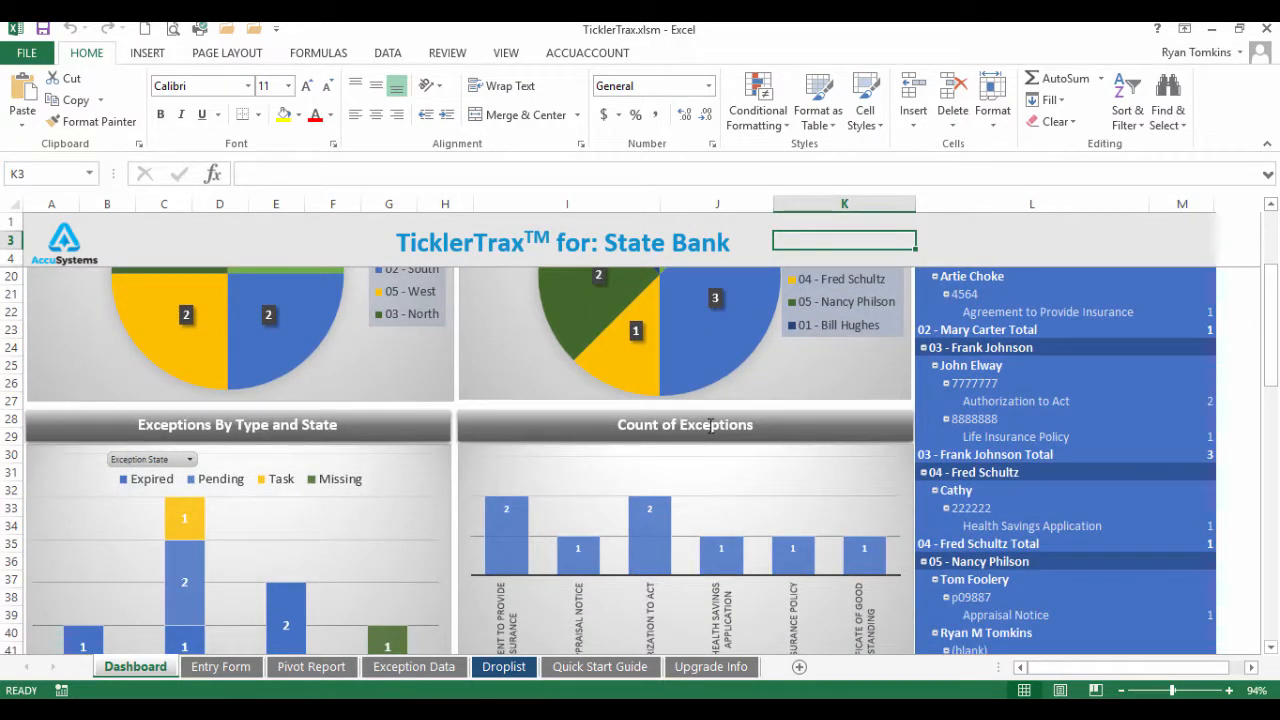
pyautogui.scroll(-3, 1048, 436)
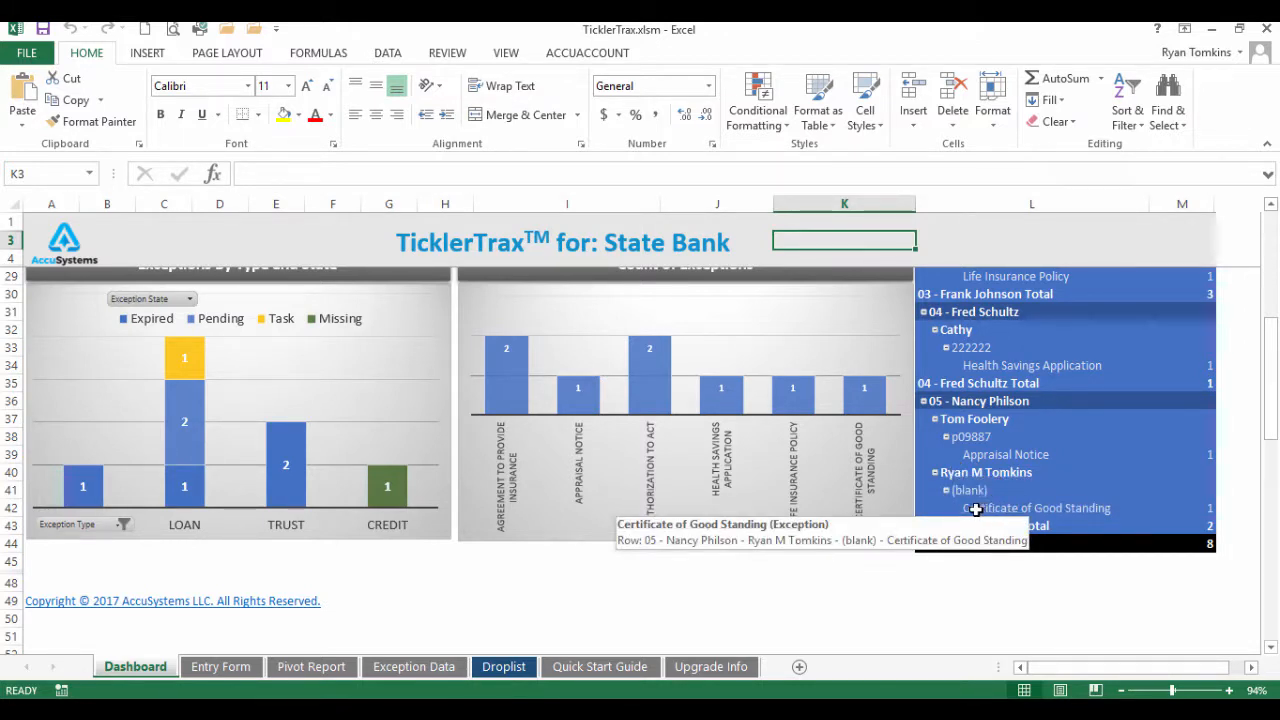
# Find the new Certificate of Good Standing row in the Pivot Report and check the Exception Type filter
pyautogui.click(326, 672)
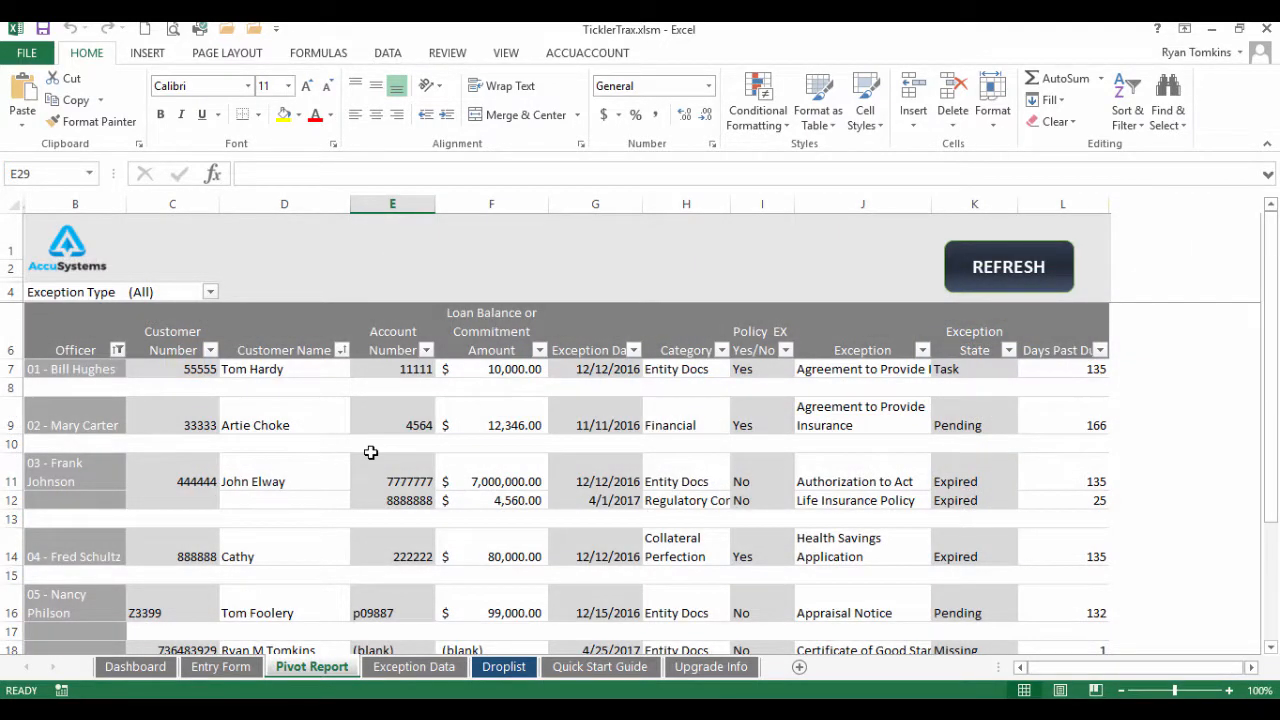
pyautogui.scroll(-2, 371, 451)
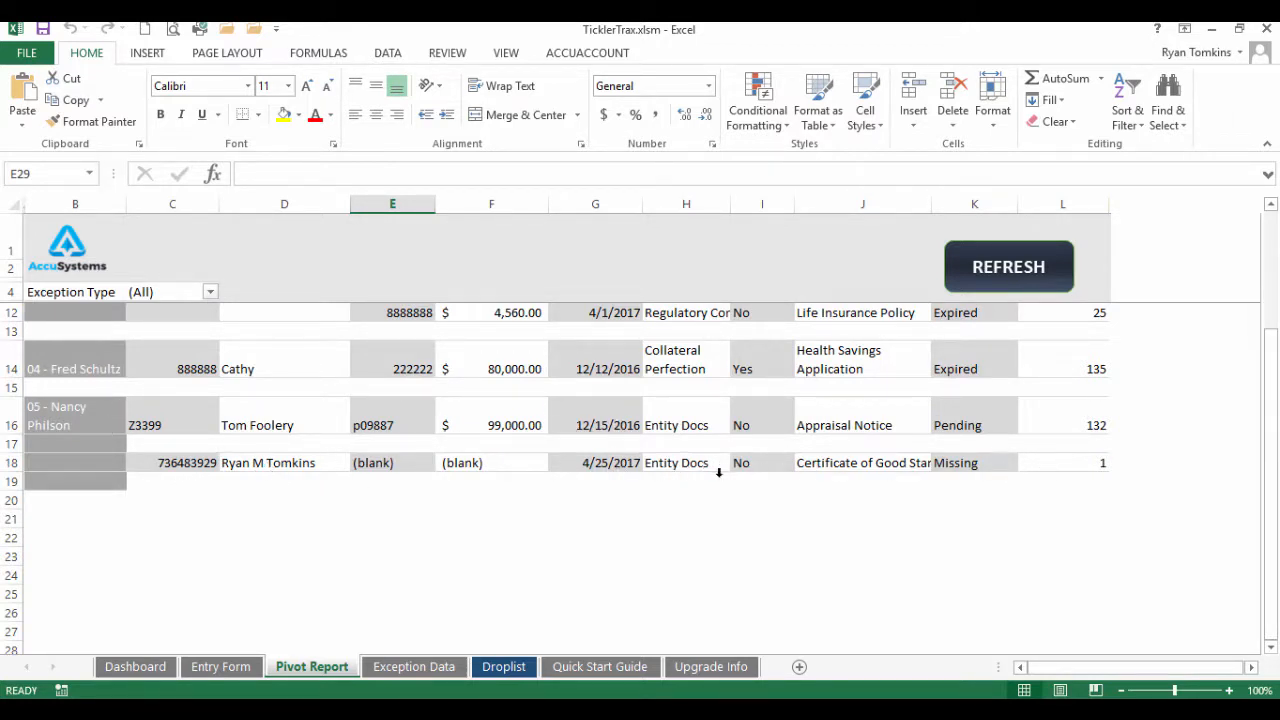
pyautogui.scroll(2, 707, 472)
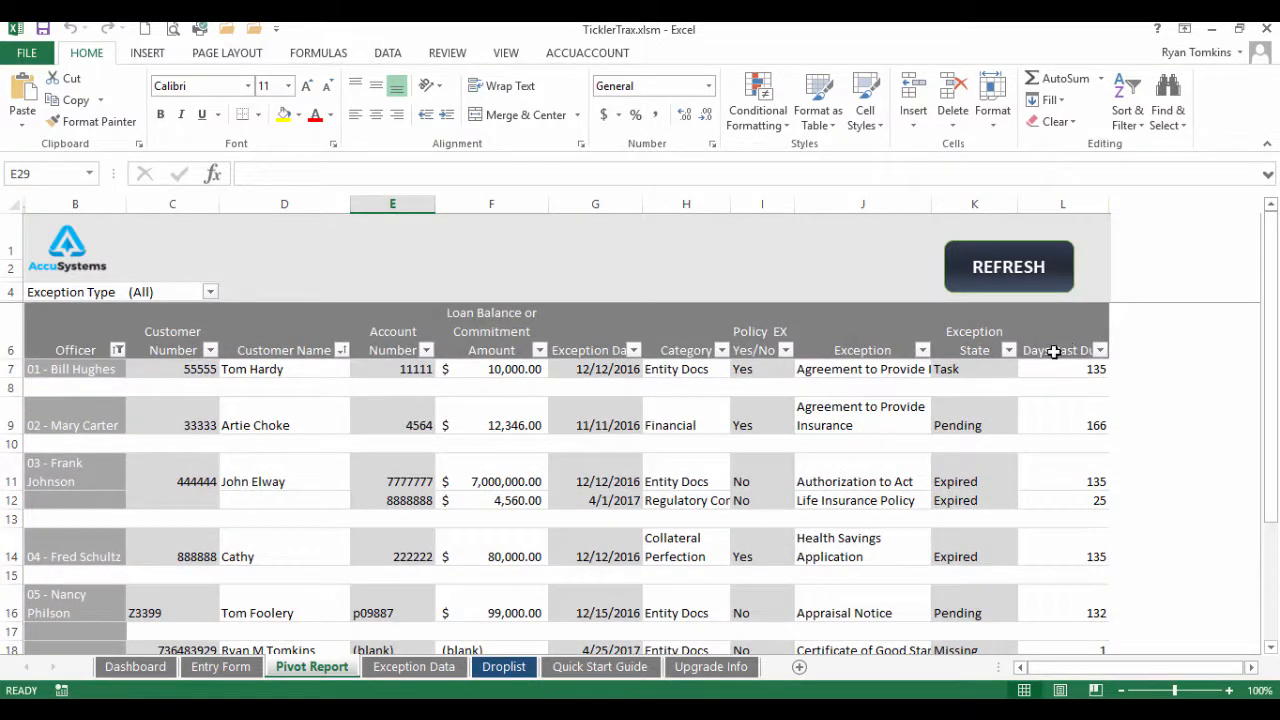
pyautogui.scroll(-2, 1068, 500)
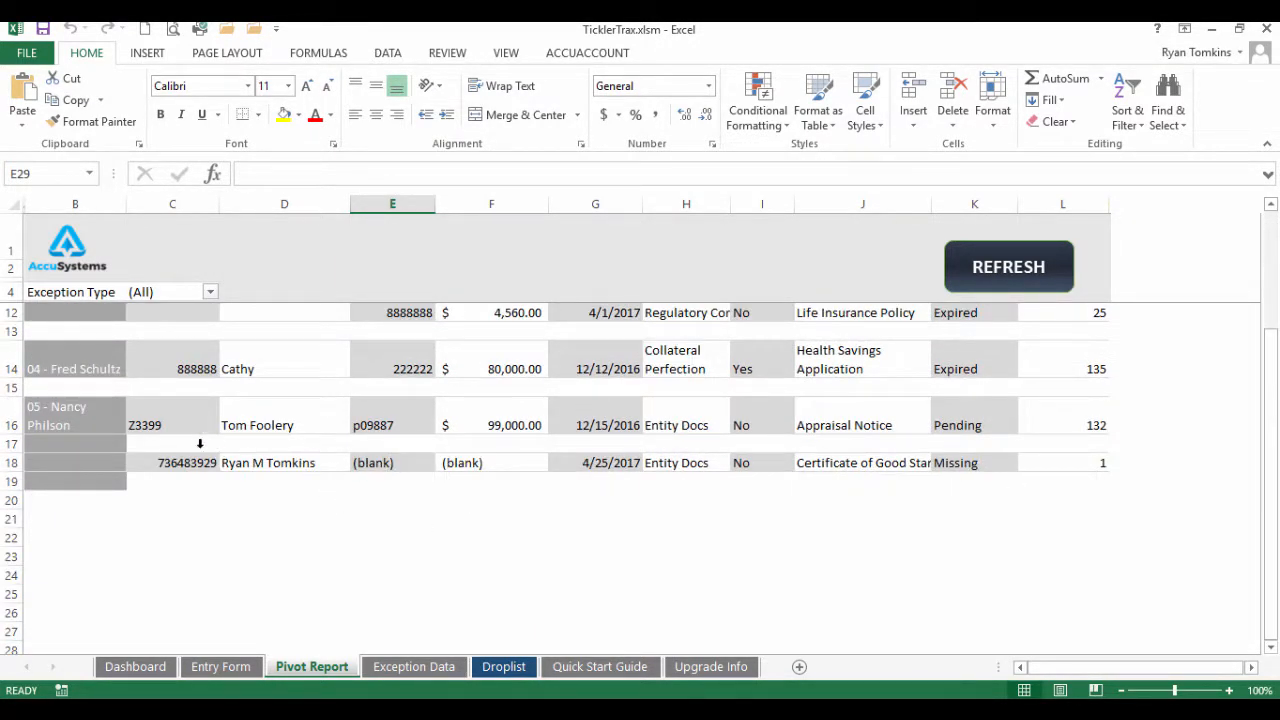
pyautogui.scroll(2, 196, 443)
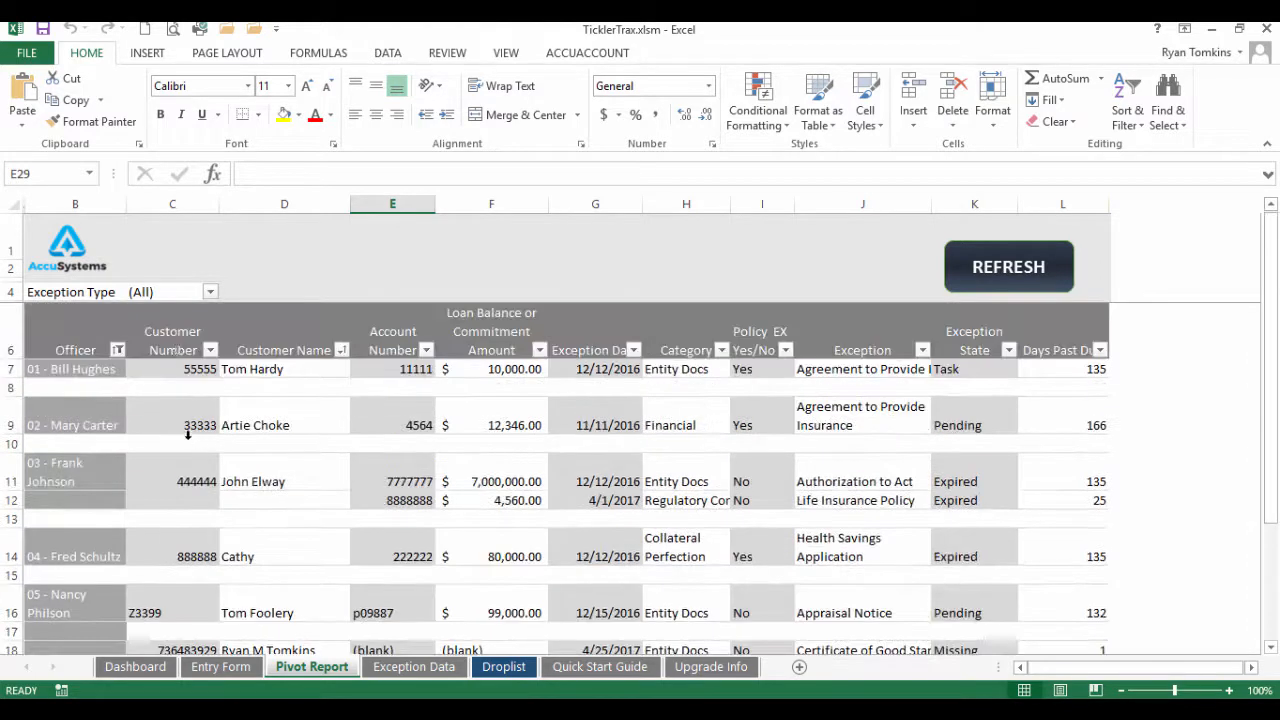
pyautogui.click(210, 292)
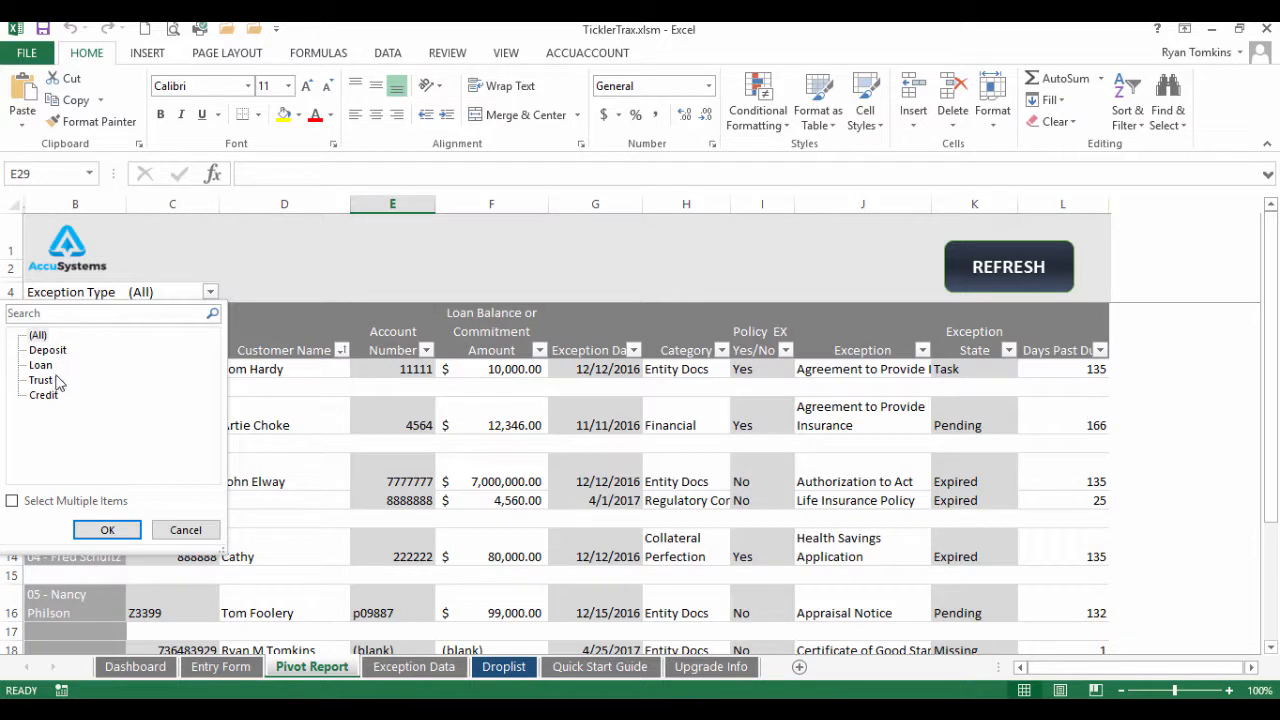
pyautogui.click(185, 531)
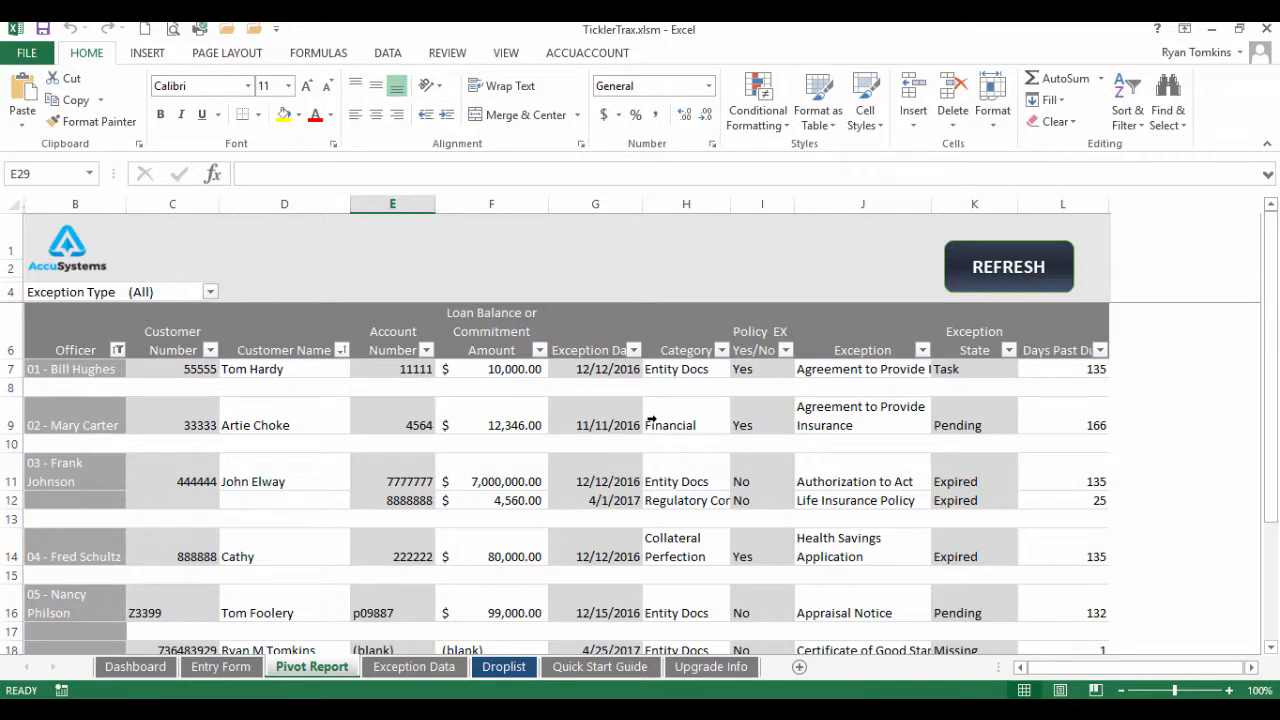
# View the new Credit row 13 in Exception Data, then scroll through the Quick Start Guide
pyautogui.click(432, 666)
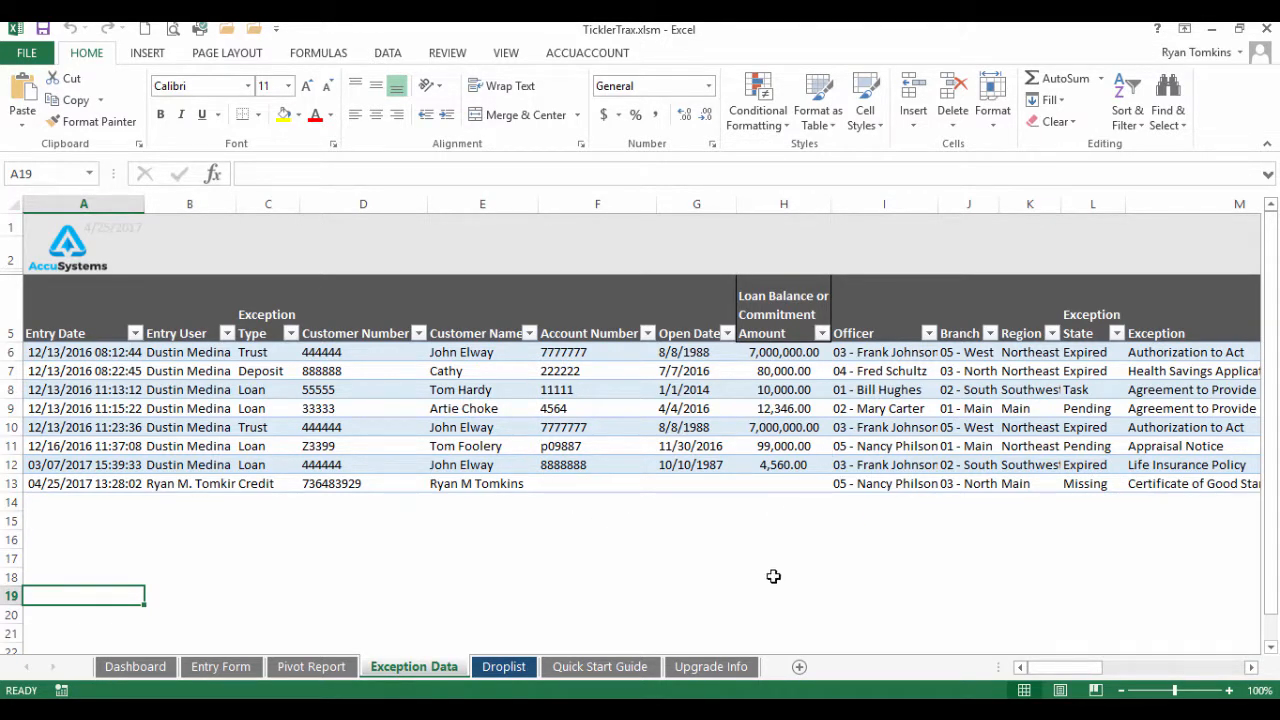
pyautogui.click(608, 666)
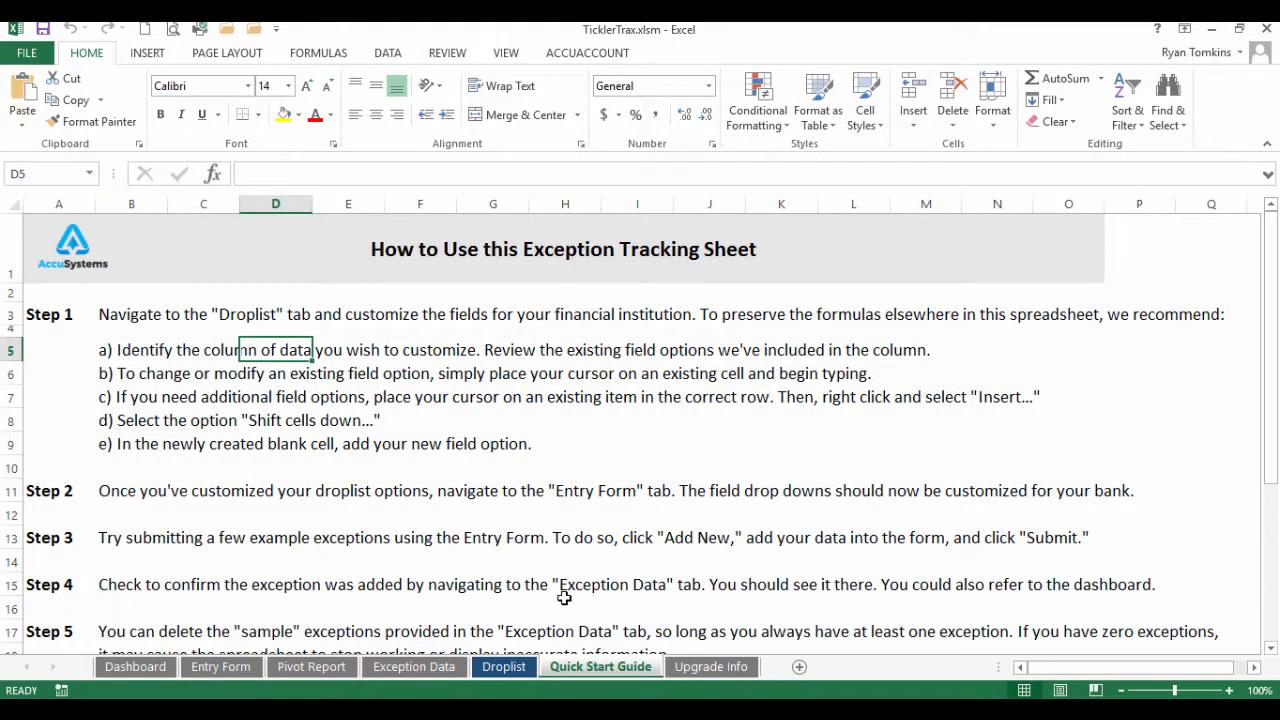
pyautogui.scroll(-3, 563, 600)
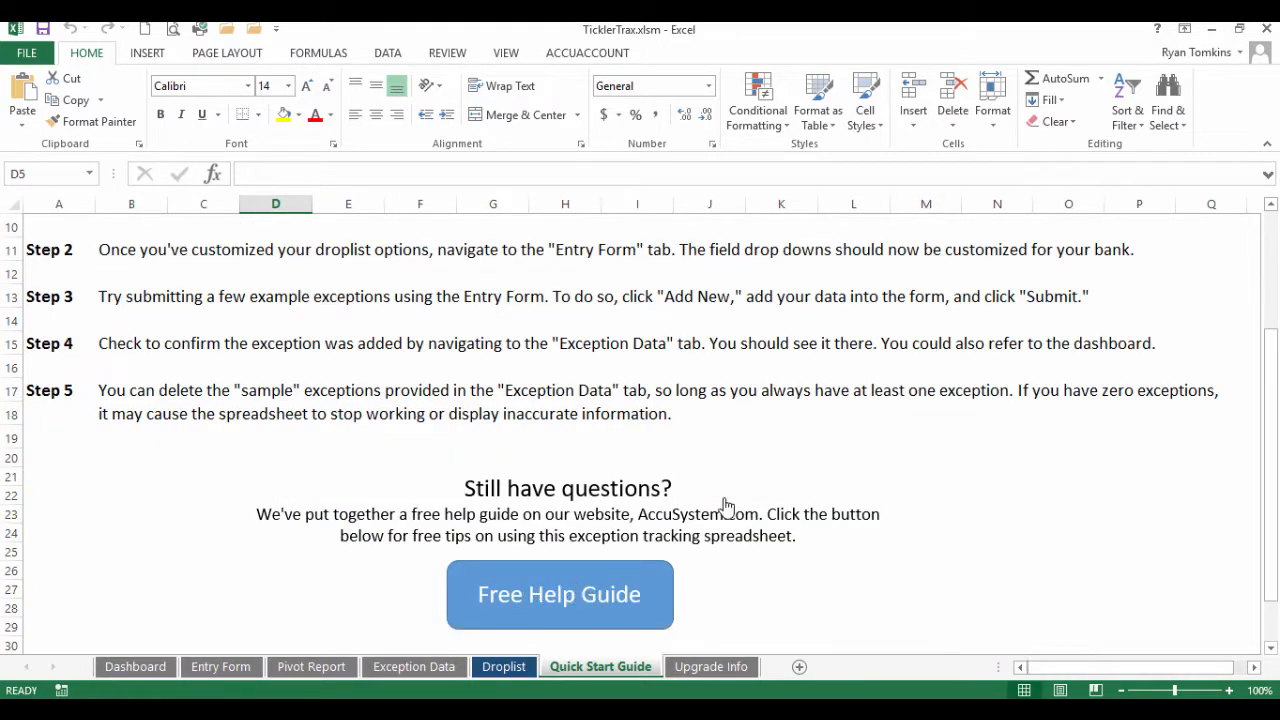